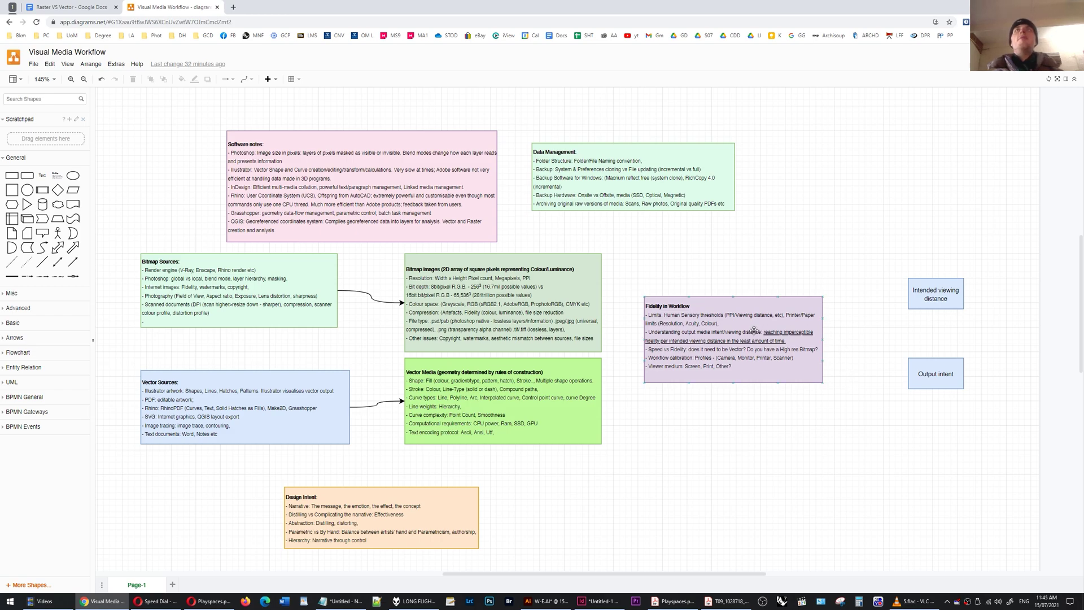
- Select the Fidelity in Workflow, Output intent, Intended viewing distance and Data Management boxes
left_click(770, 349)
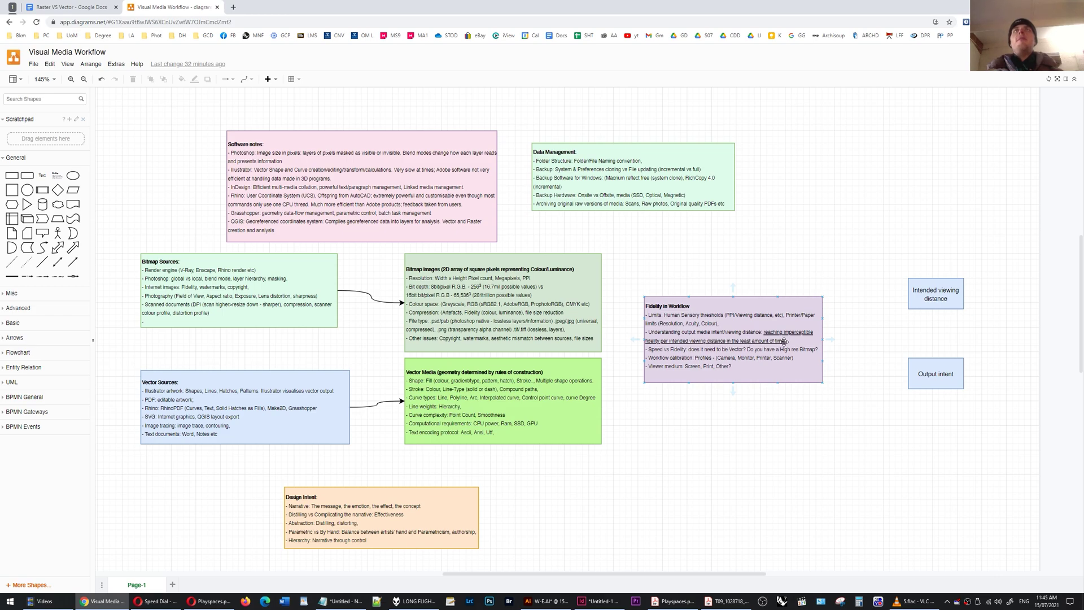
left_click_drag(995, 340, 887, 411)
left_click_drag(978, 327, 897, 261)
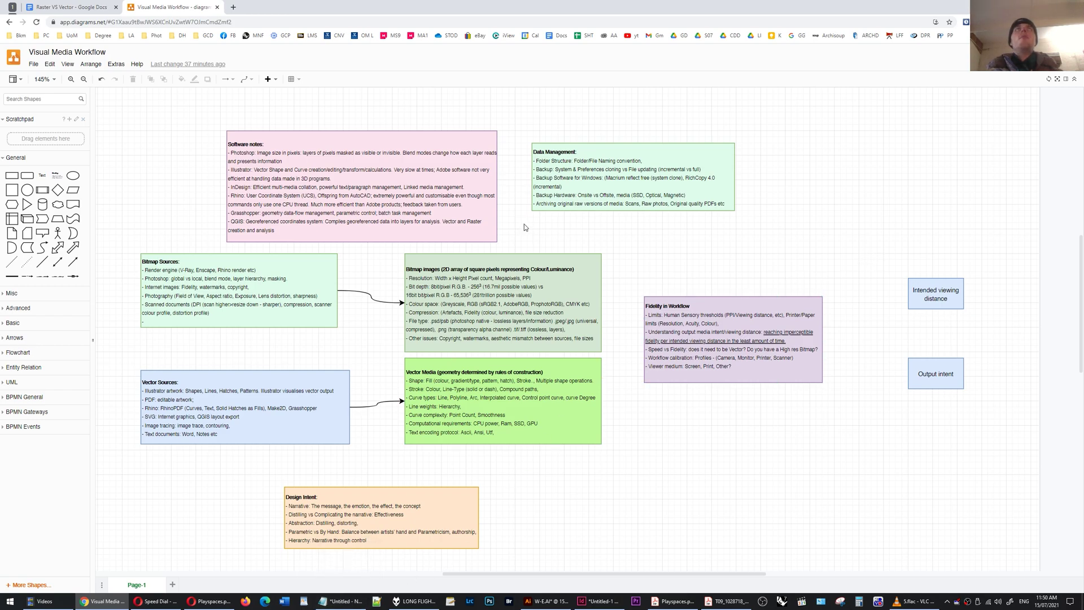
left_click_drag(524, 225, 740, 202)
- Clear the diagram selection and bring the InDesign section layout to the front
left_click(632, 204)
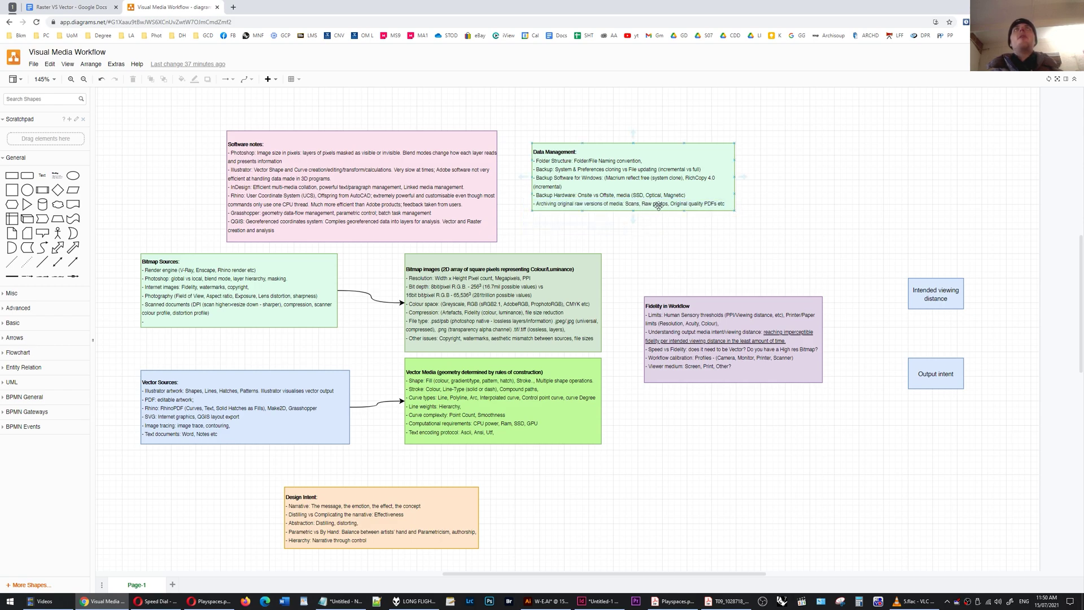
left_click(665, 229)
left_click_drag(670, 224, 744, 201)
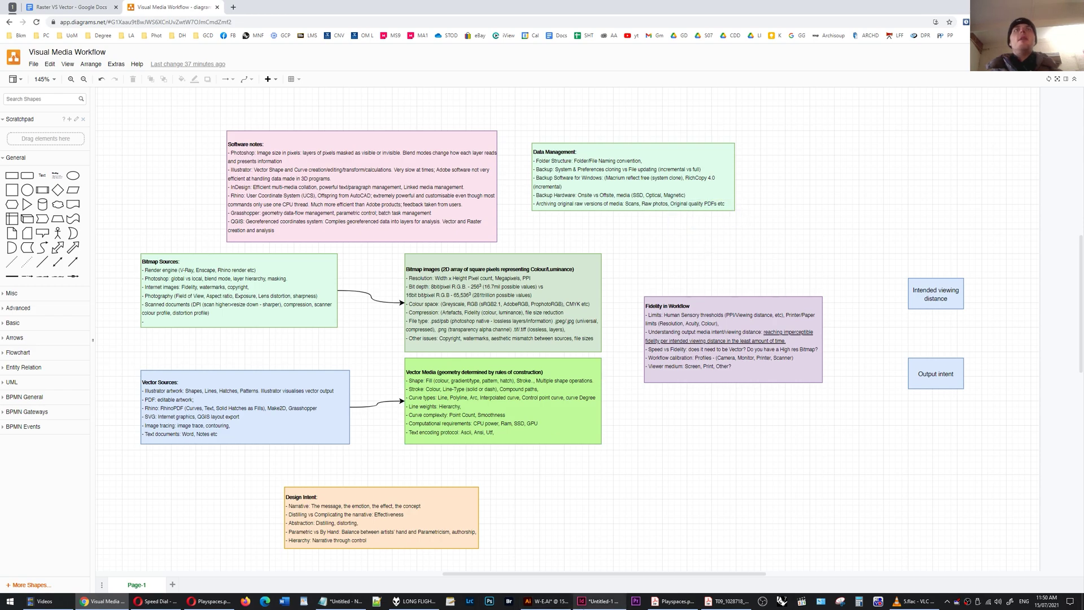
left_click(600, 601)
key("alt+Tab")
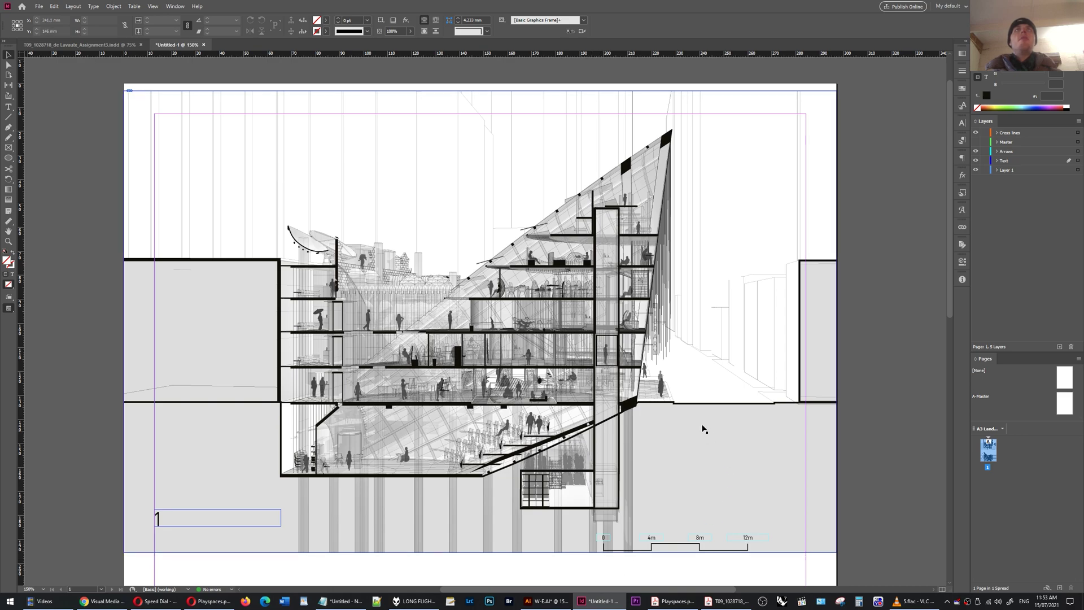
- Select the image frame of the large placed section drawing on the A3 page
left_click(681, 199)
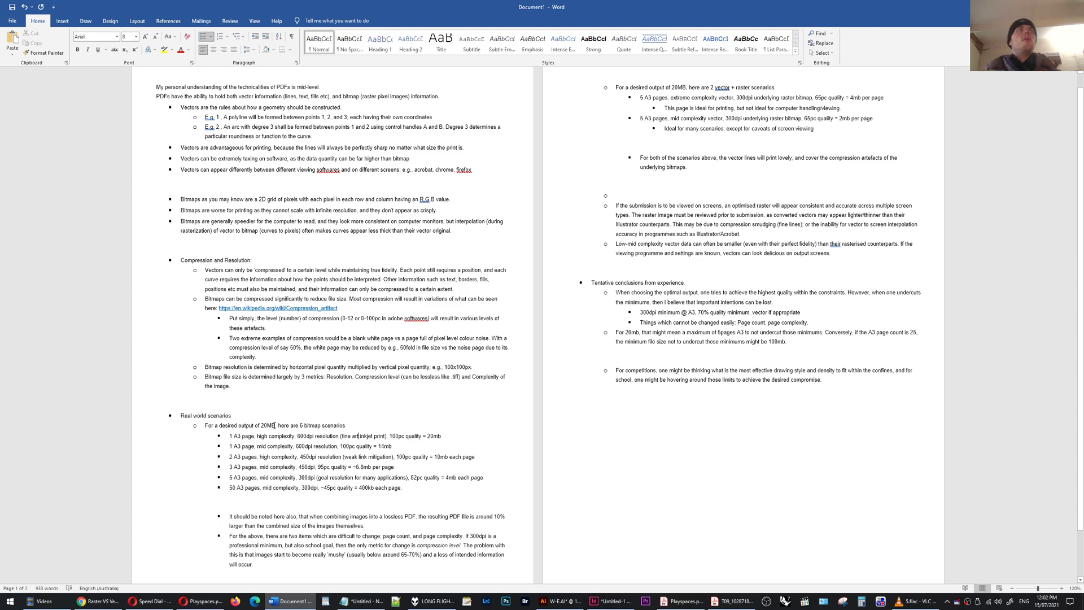
- Highlight '20MB' and '6 bitmap scenarios' in the PDF notes, then clear the selection
left_click_drag(275, 425, 258, 425)
left_click(373, 431)
left_click_drag(348, 424, 300, 425)
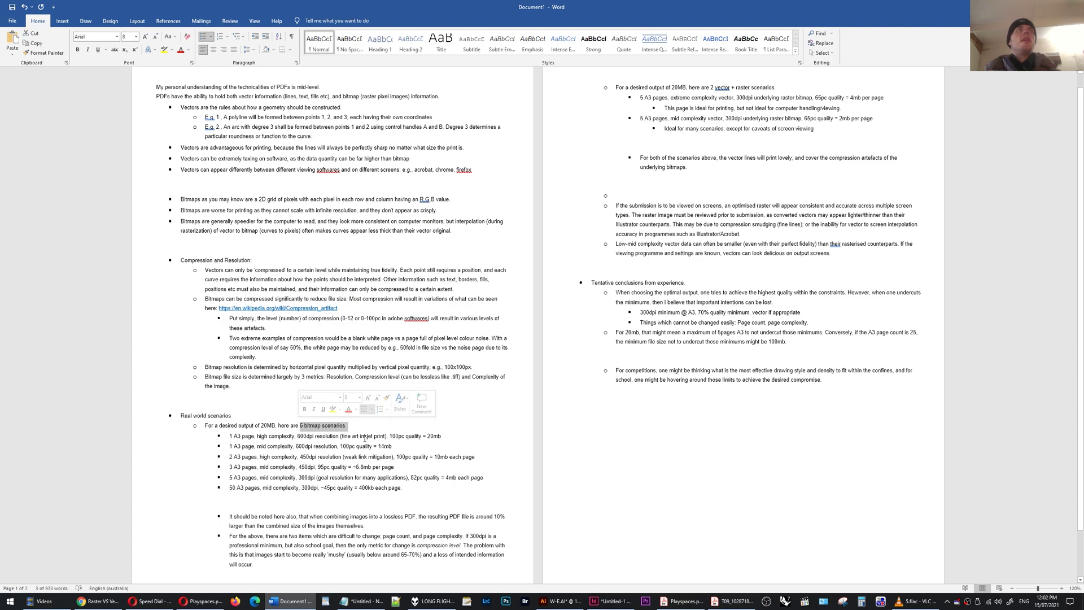
left_click(393, 446)
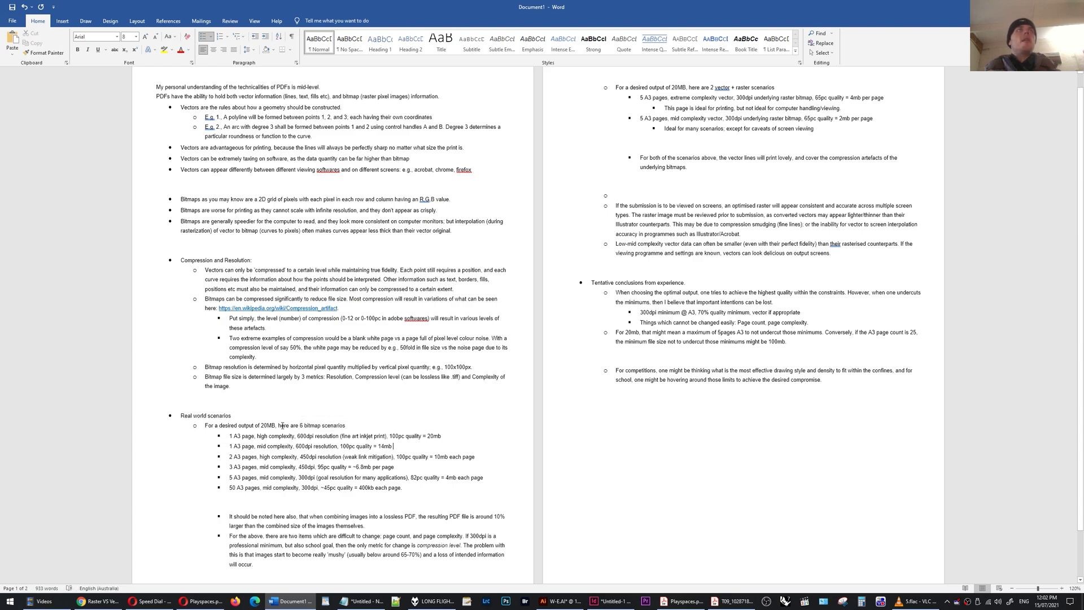
double_click(275, 425)
left_click(340, 429)
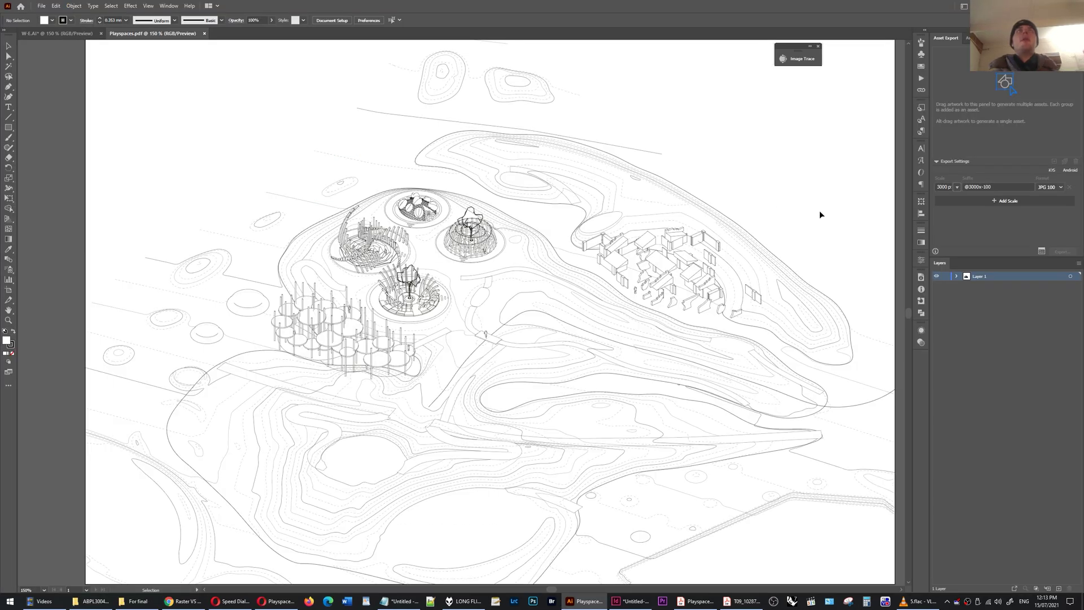
- Zoom around the Playspaces drawing and marquee-select paths in its upper right, then deselect
scroll(706, 249, "up", 12)
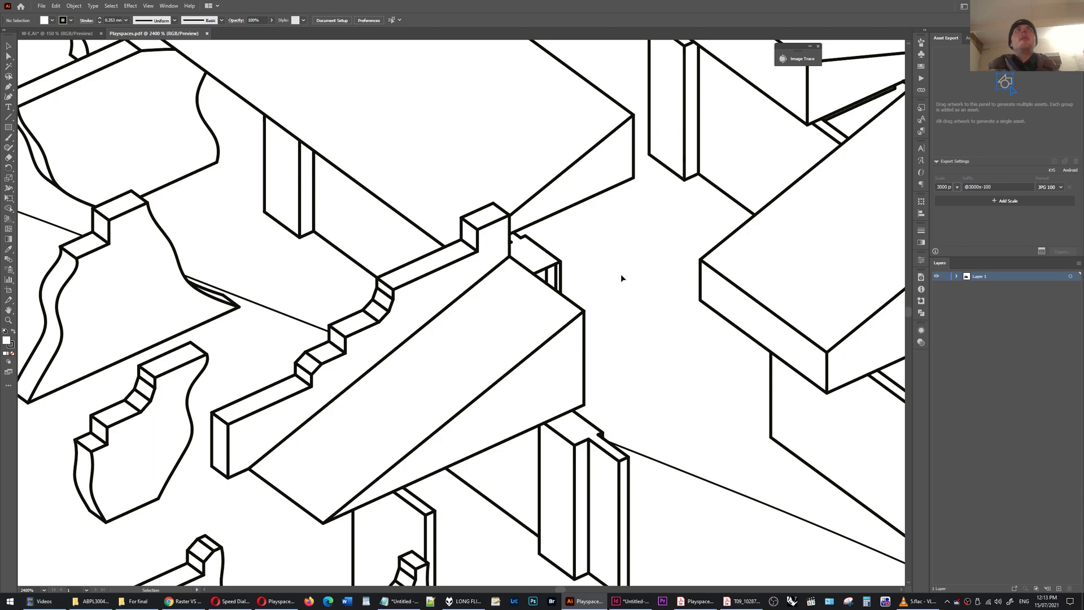
scroll(558, 234, "down", 6)
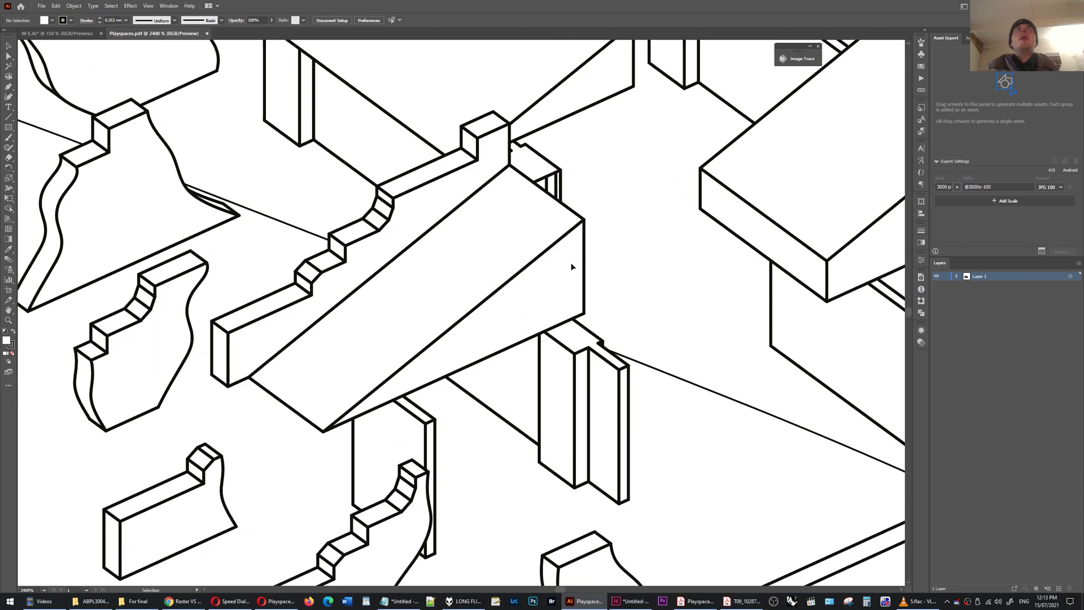
scroll(686, 341, "down", 4)
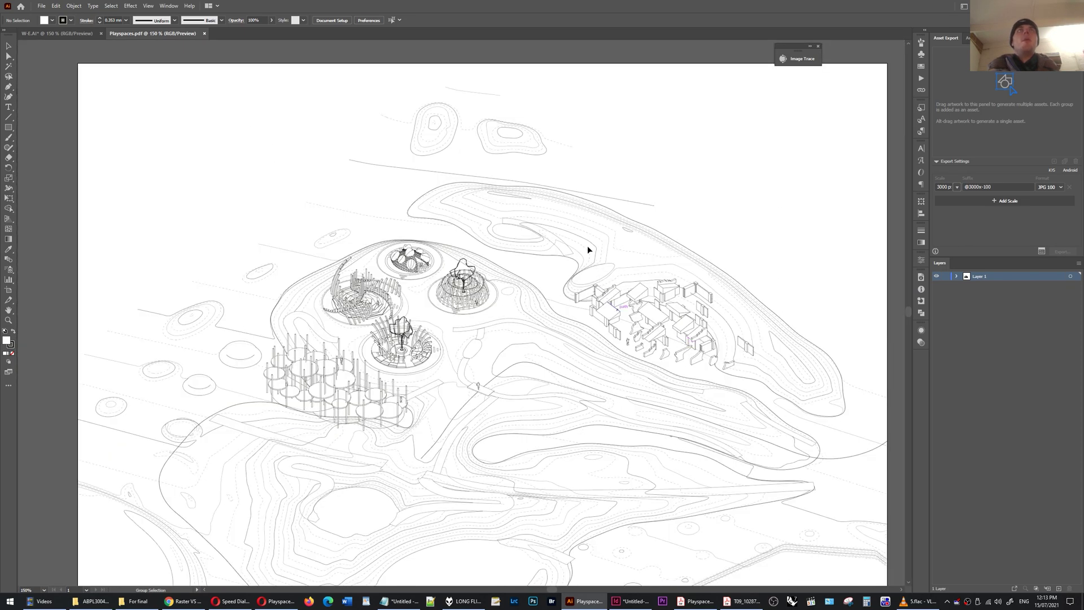
scroll(587, 248, "down", 3)
scroll(588, 248, "up", 1)
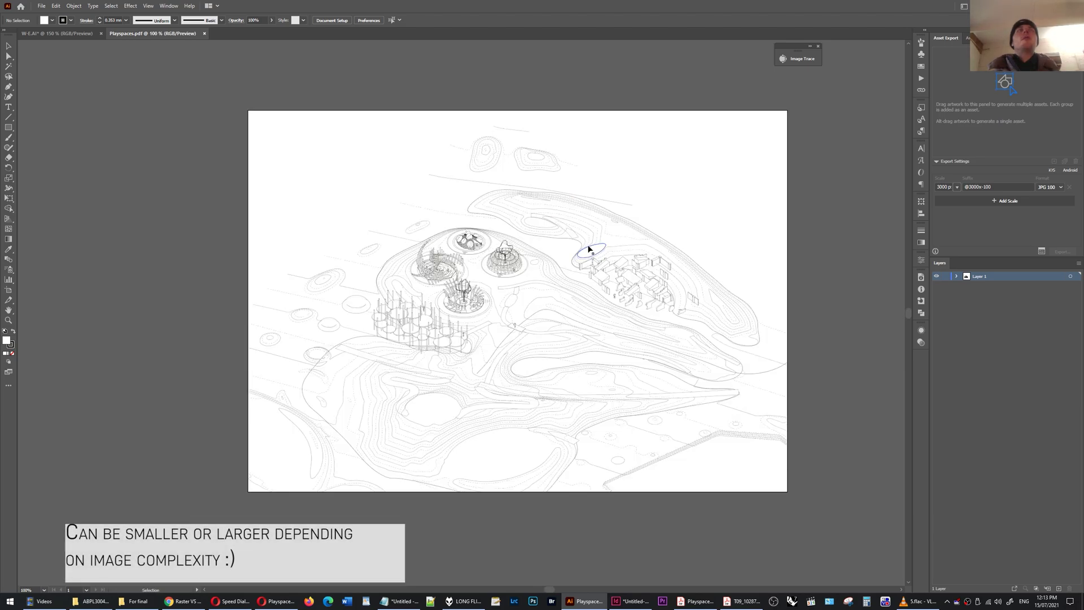
scroll(588, 248, "up", 1)
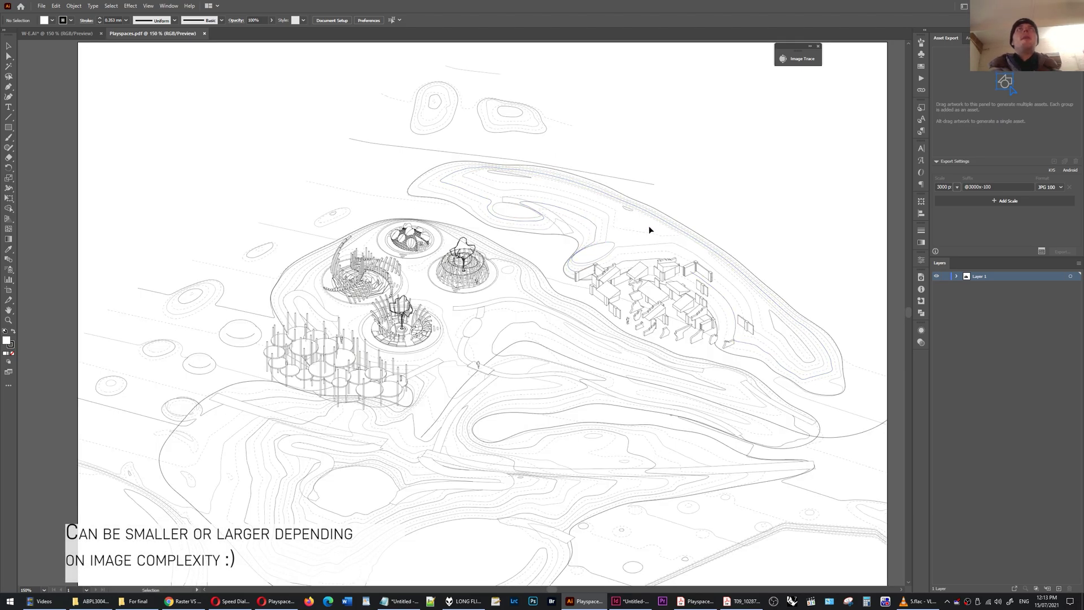
left_click_drag(741, 143, 656, 218)
left_click(815, 102)
- Select the site drawing's clip group, deselect it, and switch to Playspaces.pdf in Acrobat
left_click_drag(872, 104, 894, 83)
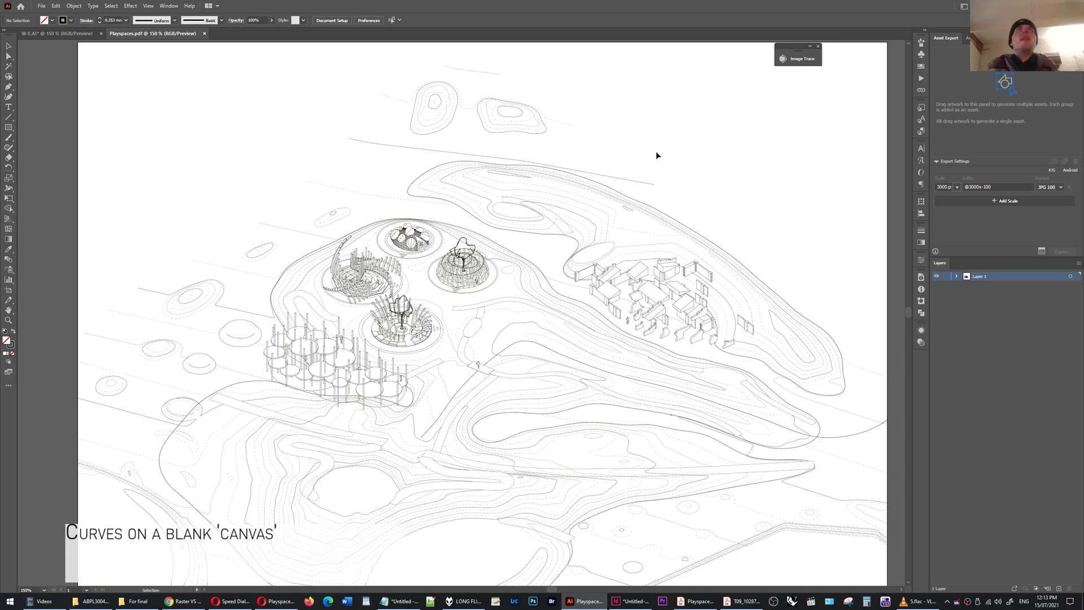
left_click(582, 179)
left_click(681, 146)
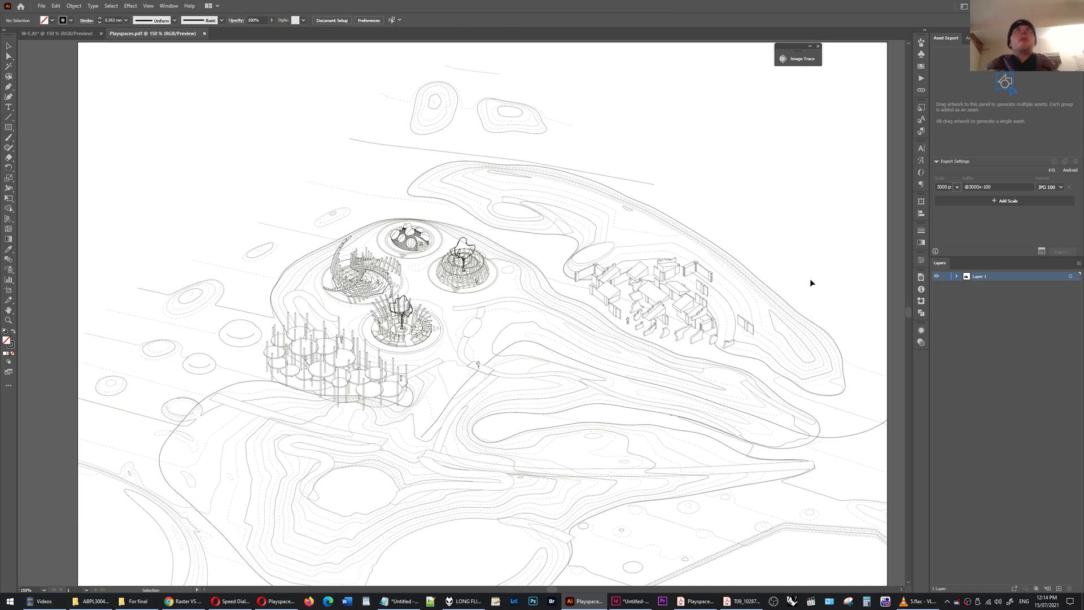
left_click(695, 601)
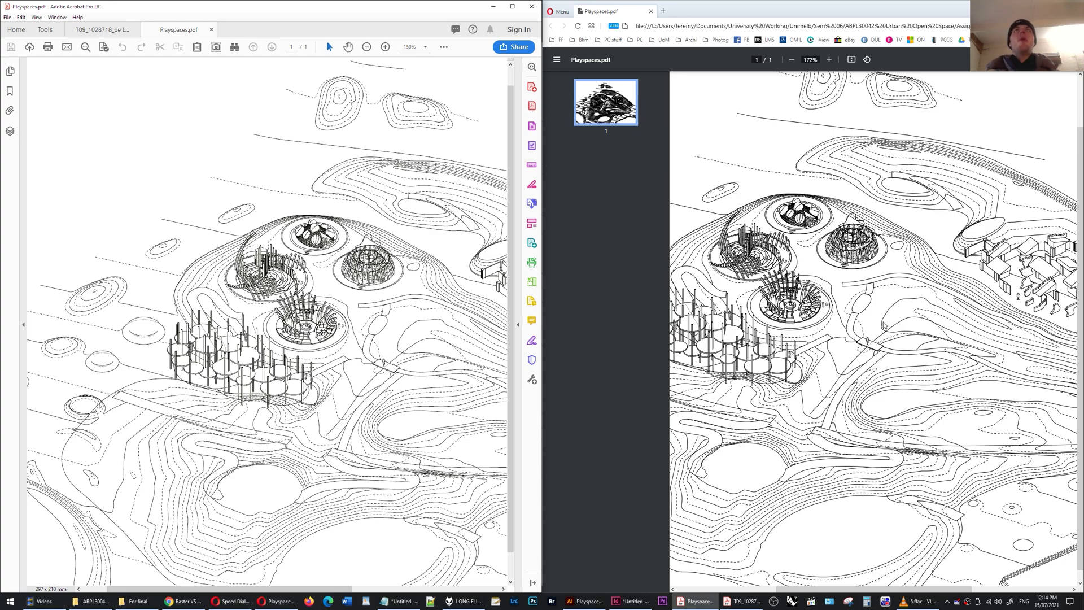
- Toggle Enhance thin lines in Page Display preferences so Playspaces.pdf shows fine, light lines
left_click(584, 601)
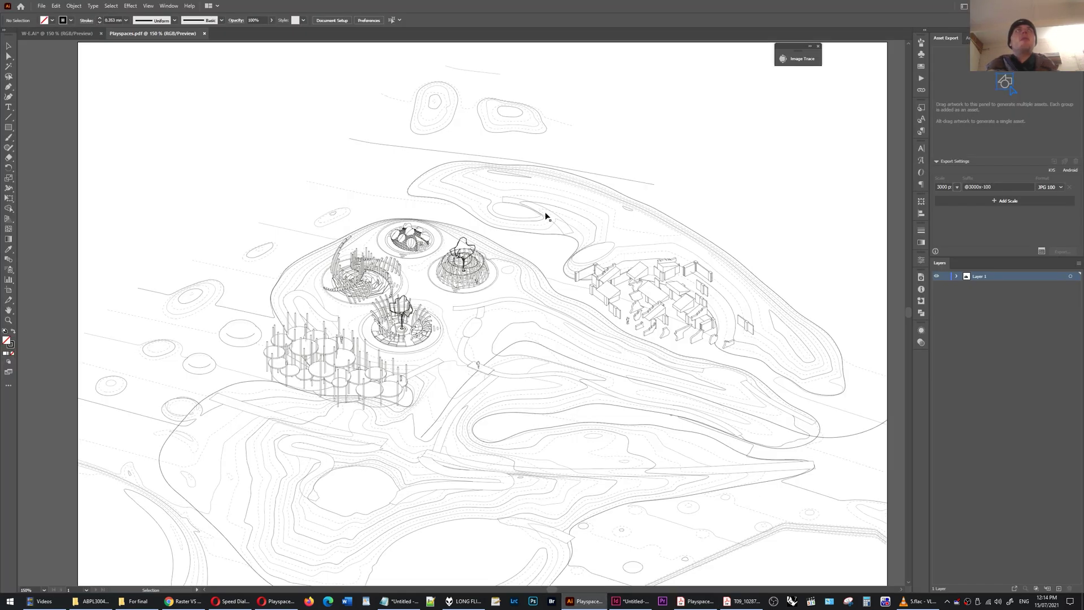
key("alt+Tab")
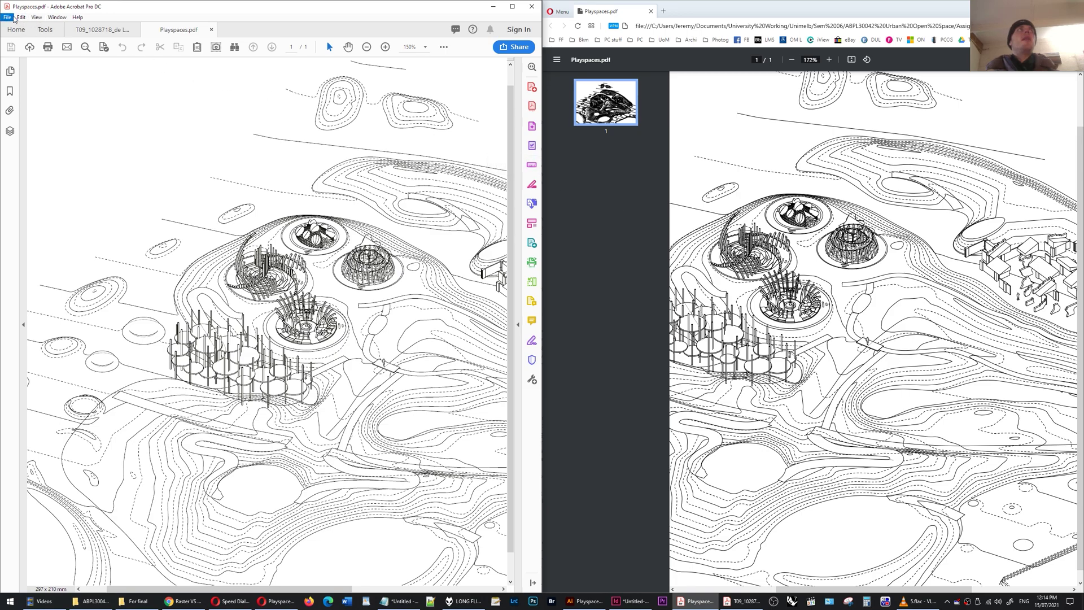
left_click(20, 16)
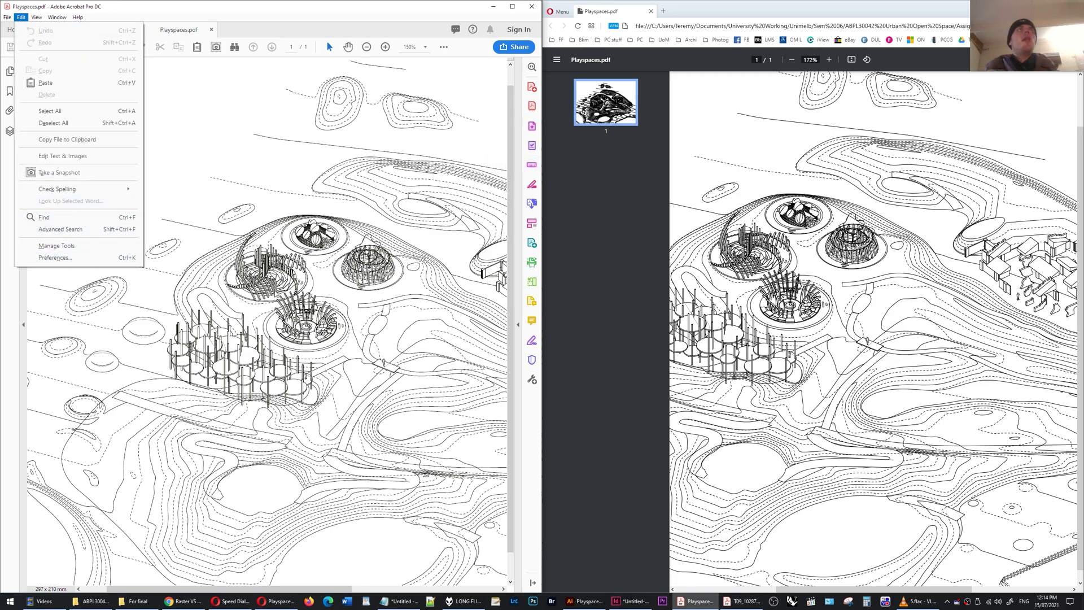
left_click(55, 258)
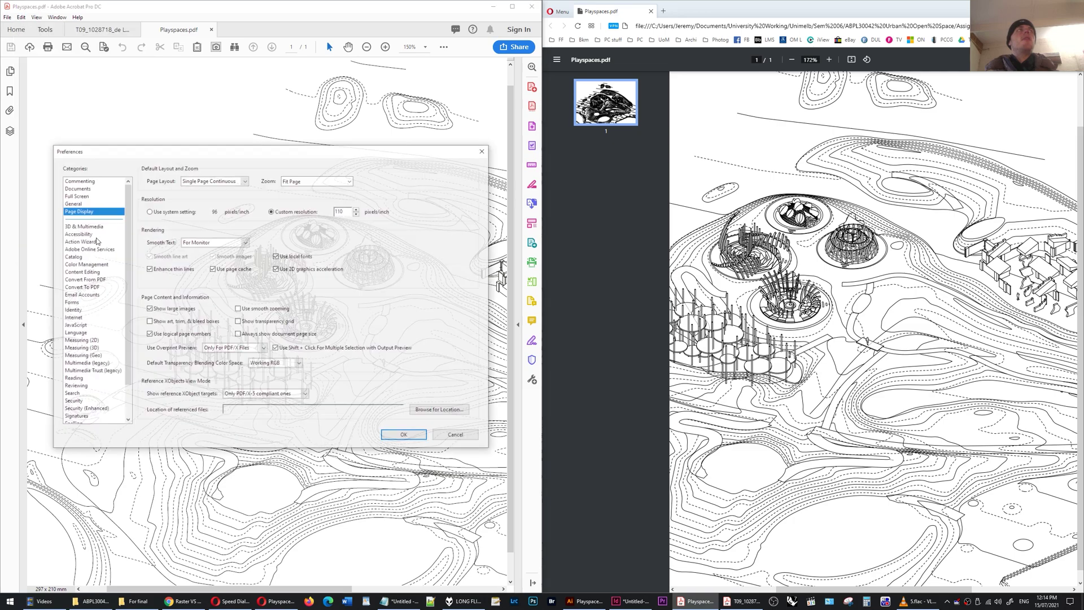
left_click(149, 269)
left_click(405, 436)
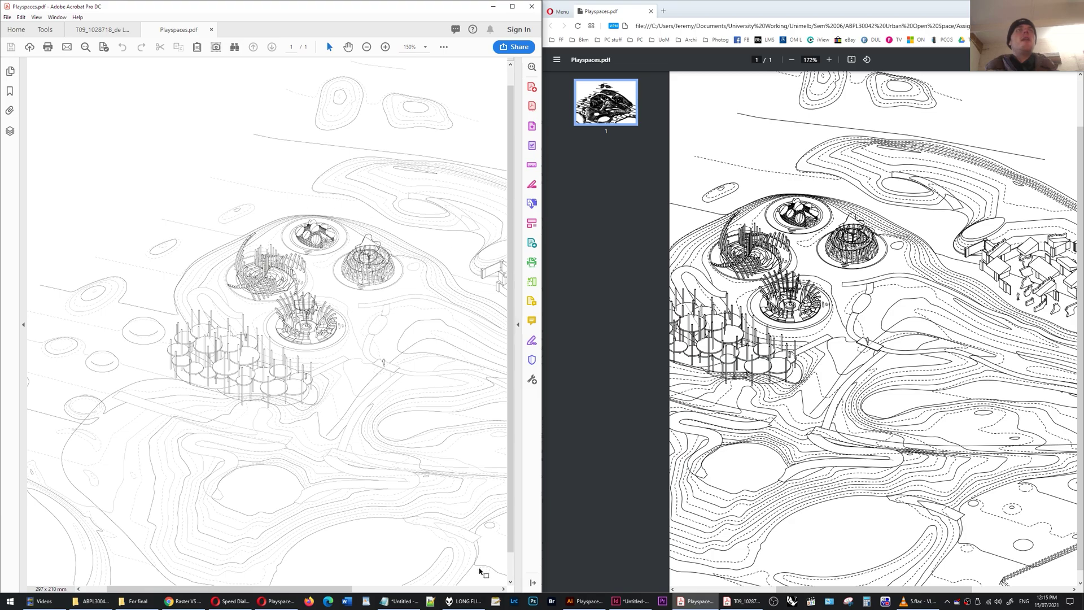
- Compare Acrobat's Playspaces linework against the same drawing in Illustrator
left_click(585, 601)
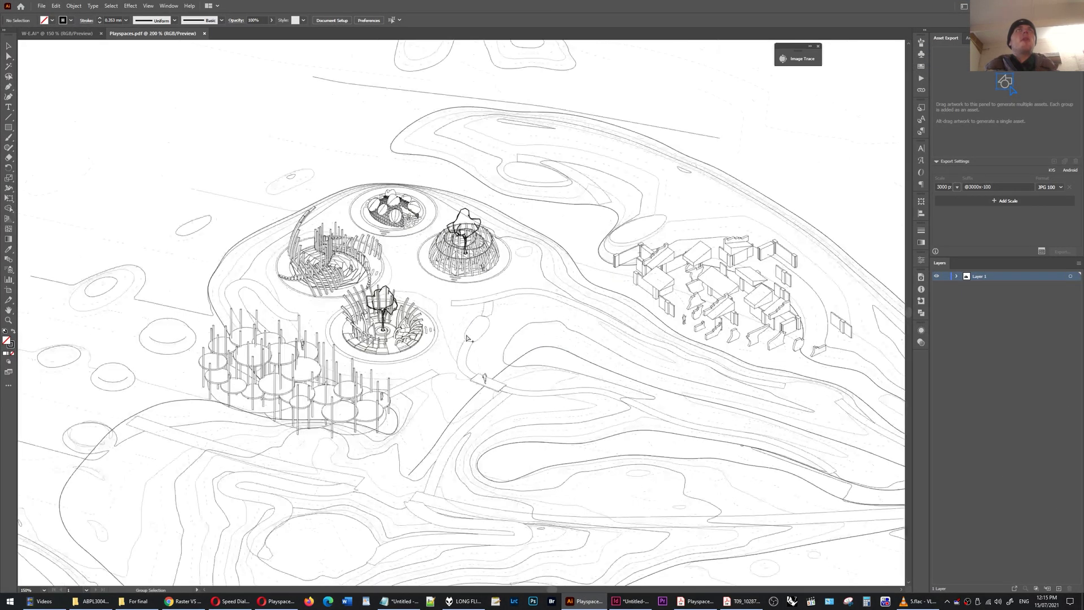
scroll(467, 339, "down", 2)
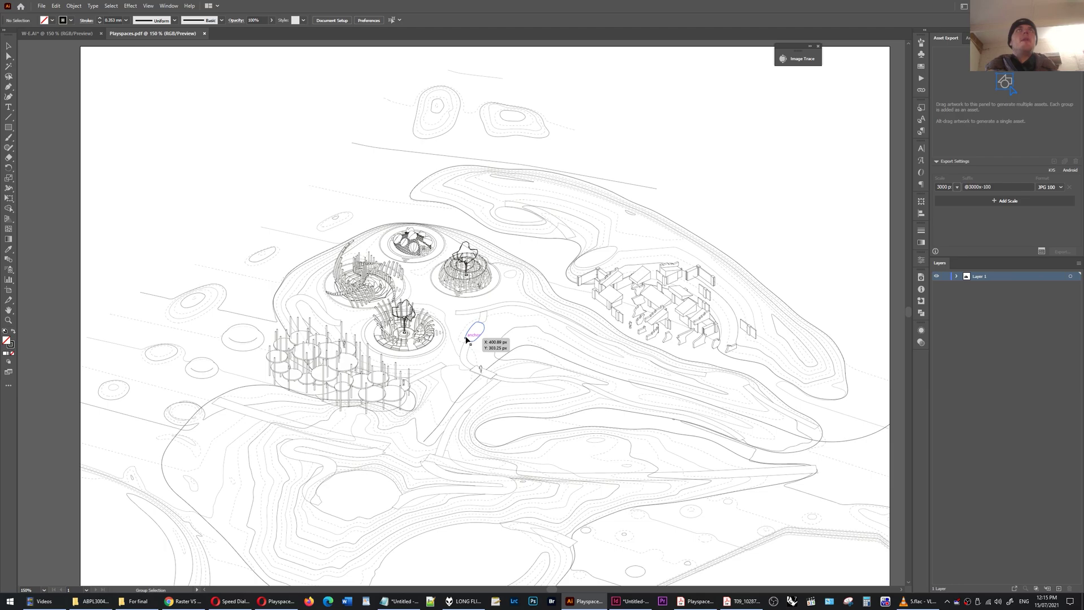
left_click(584, 600)
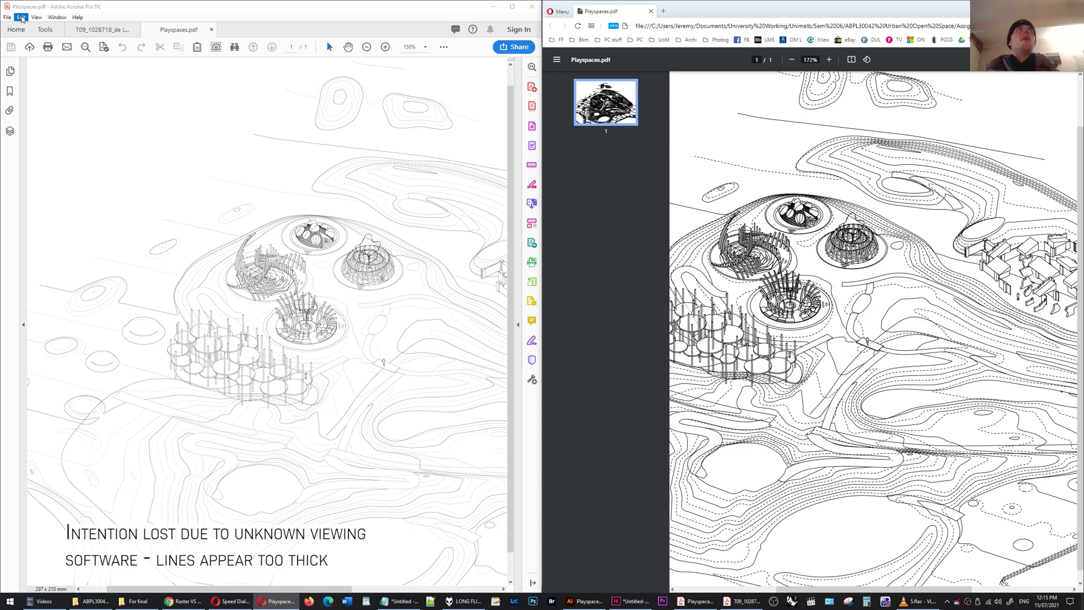
left_click(21, 17)
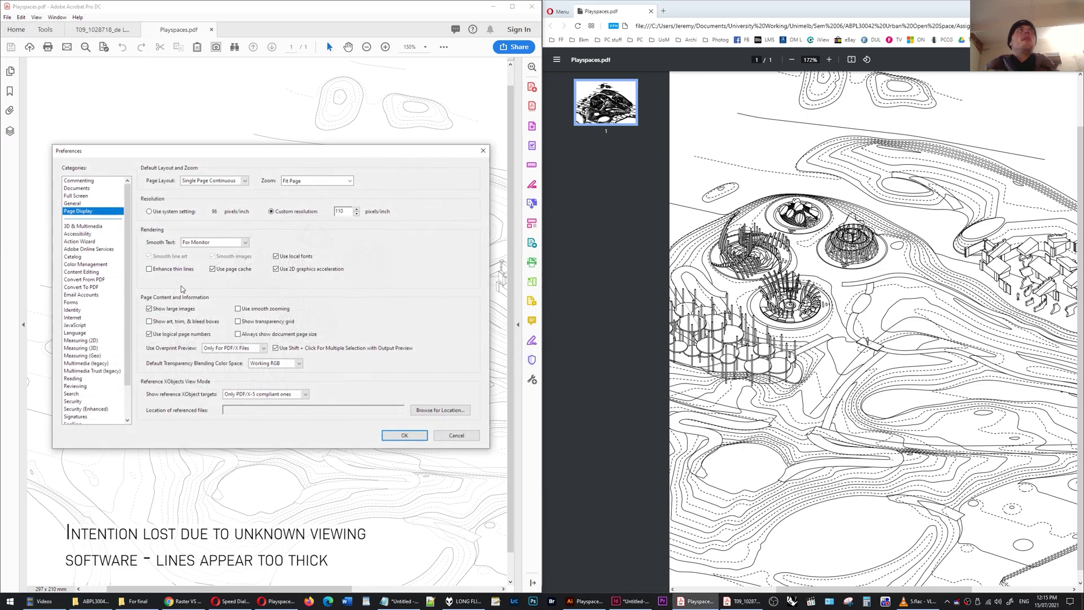
left_click(464, 438)
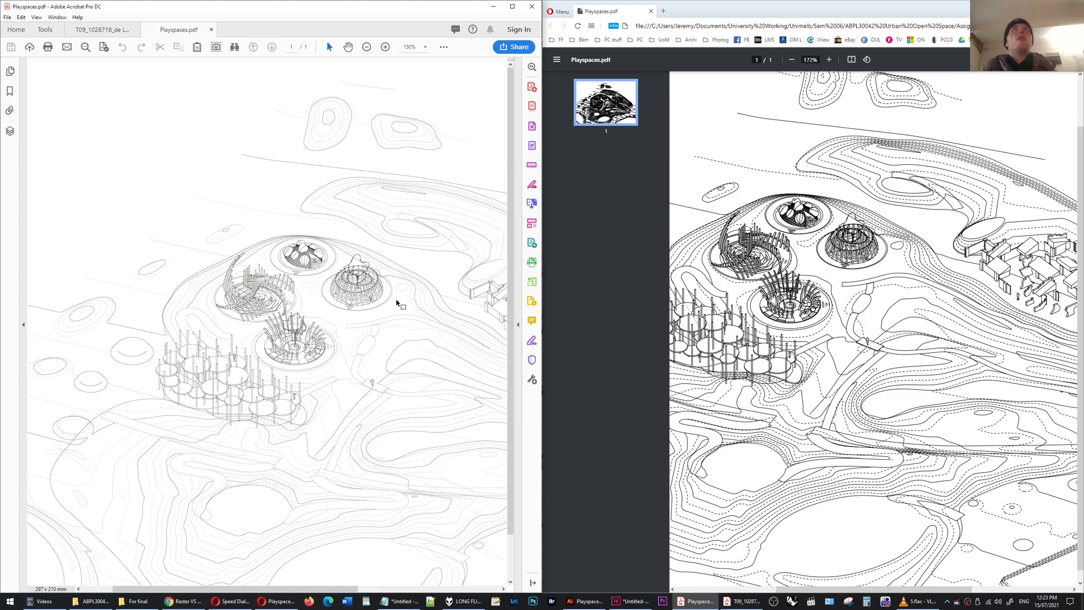
scroll(353, 277, "up", 3)
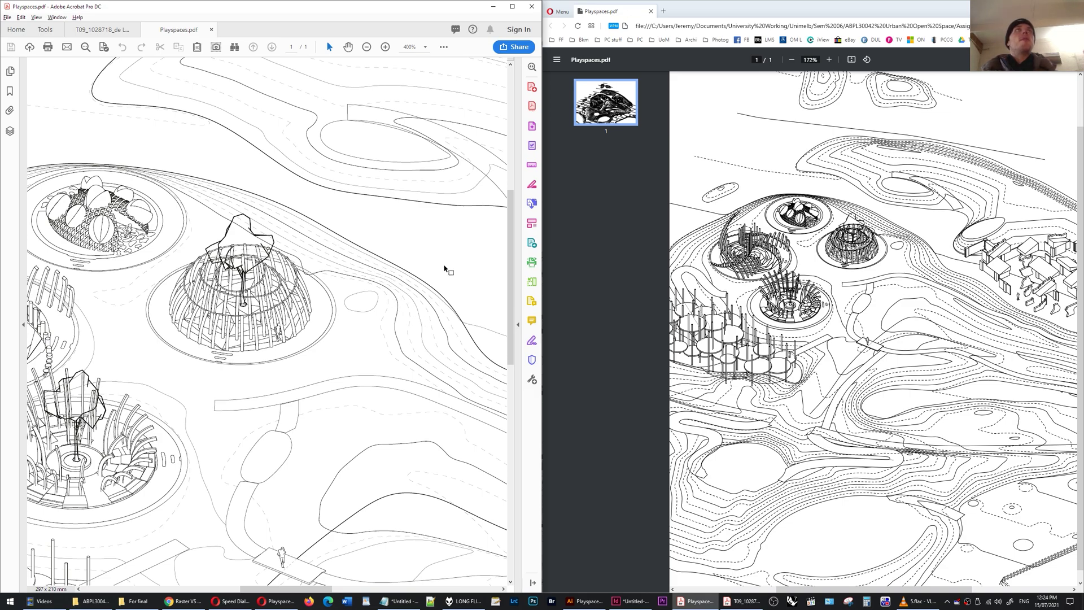
scroll(446, 271, "up", 2)
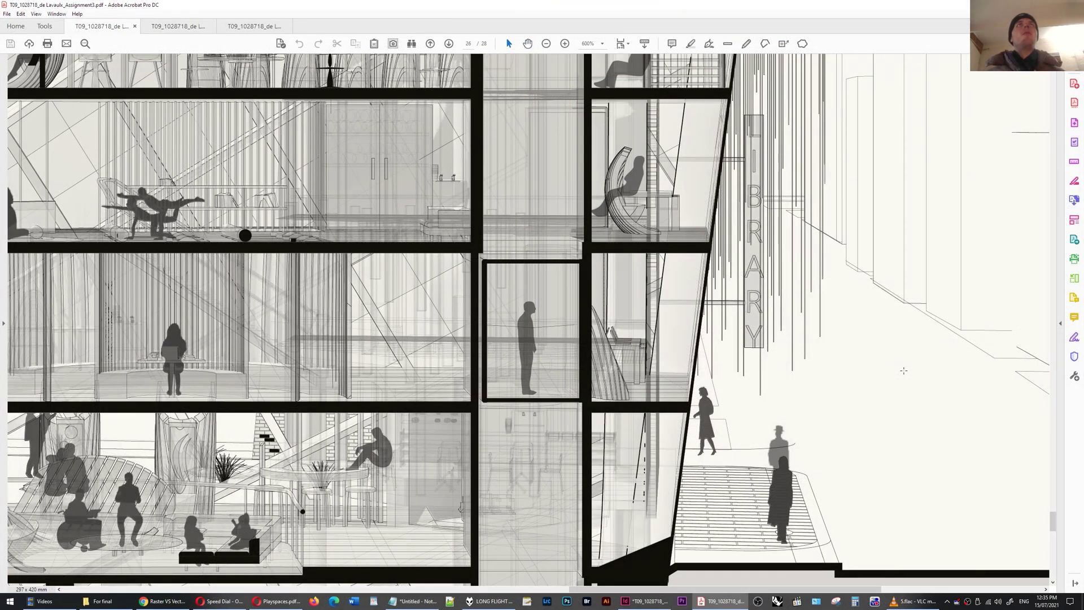
- Zoom in and out on the page 26 section drawing, then switch to the Assignment3_600-9 tab
scroll(903, 370, "down", 2)
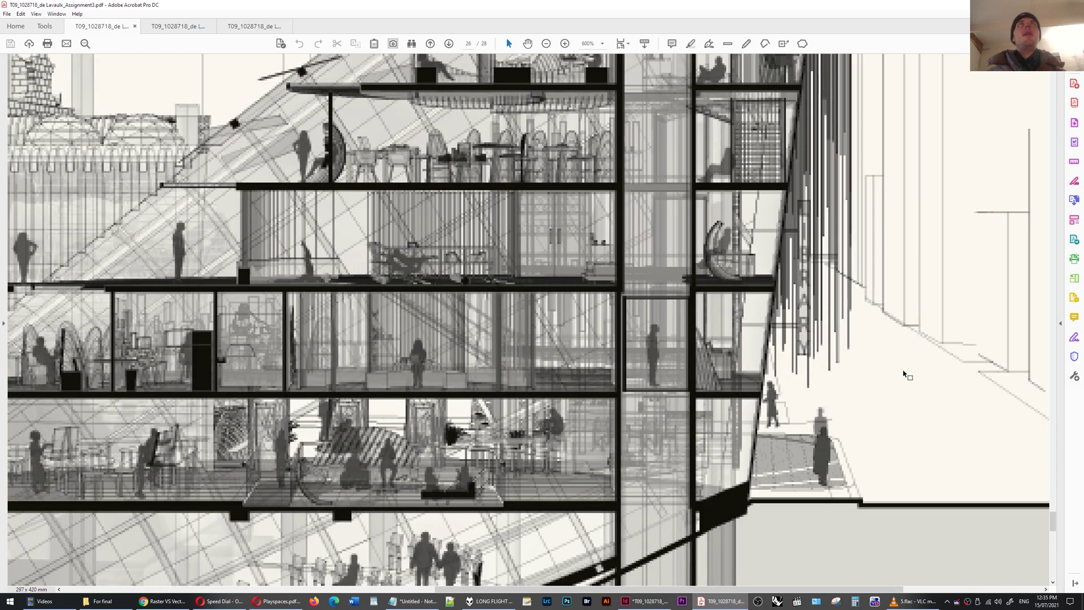
scroll(897, 376, "down", 2)
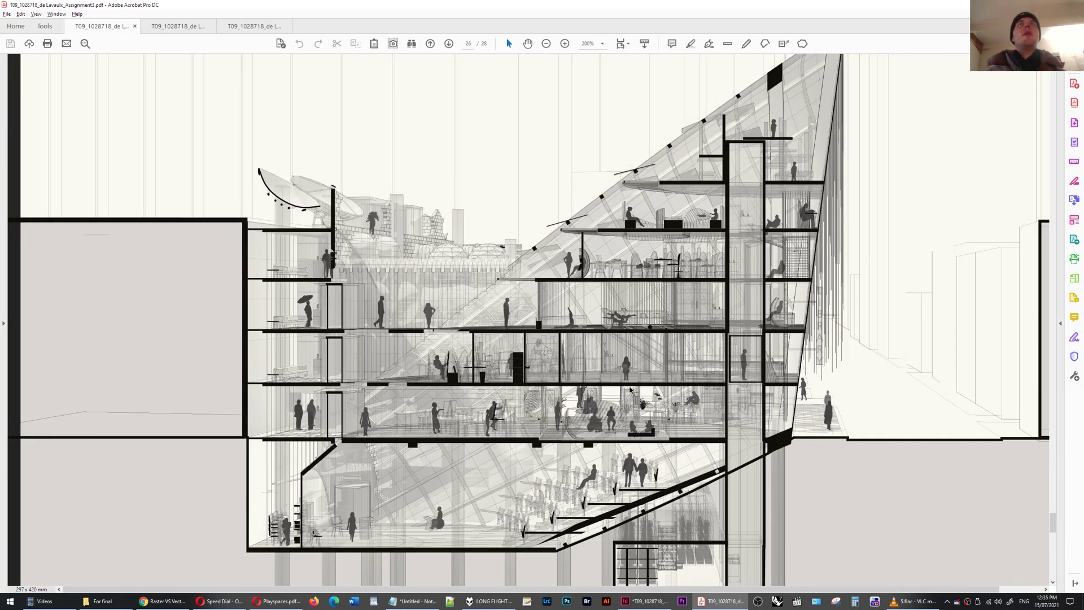
scroll(627, 394, "down", 1)
scroll(666, 433, "down", 5)
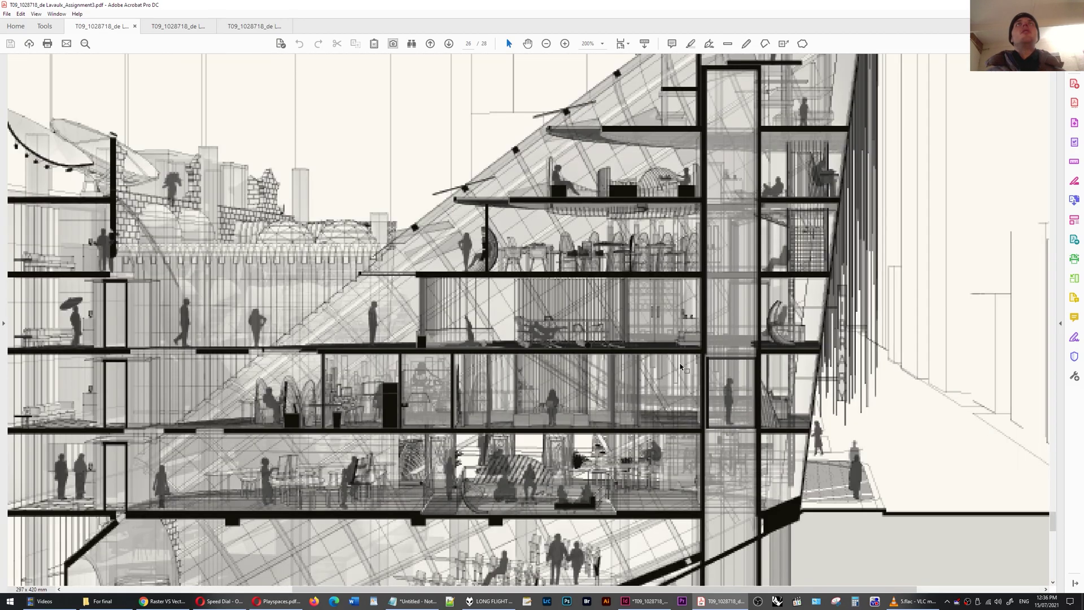
scroll(681, 367, "up", 1)
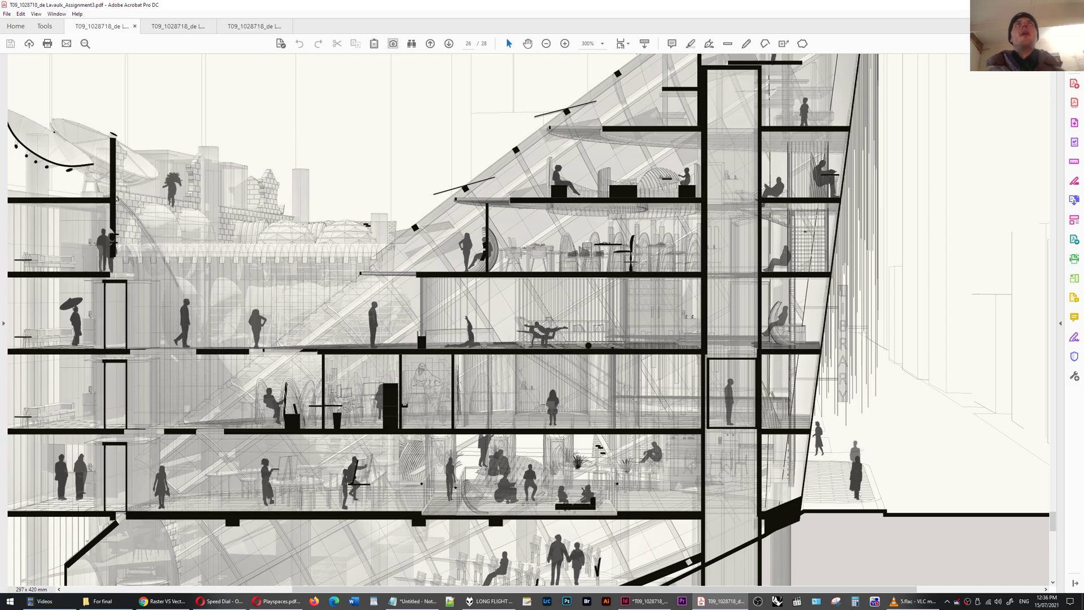
left_click(170, 28)
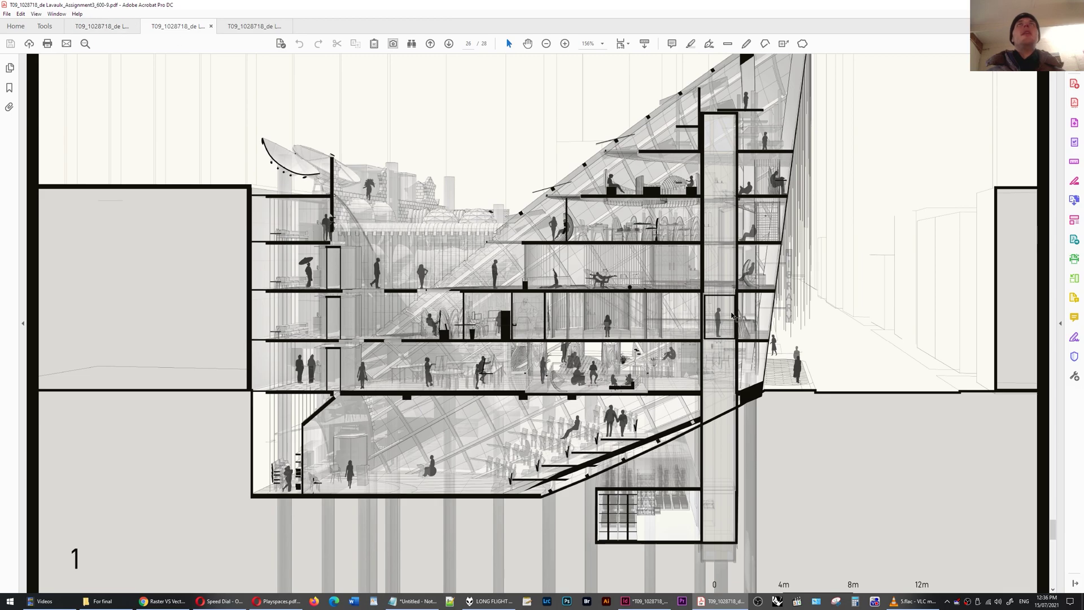
- Zoom in and out on the 600-9 section drawing to inspect its detail
scroll(737, 317, "up", 3)
scroll(897, 255, "up", 3)
scroll(891, 340, "down", 2)
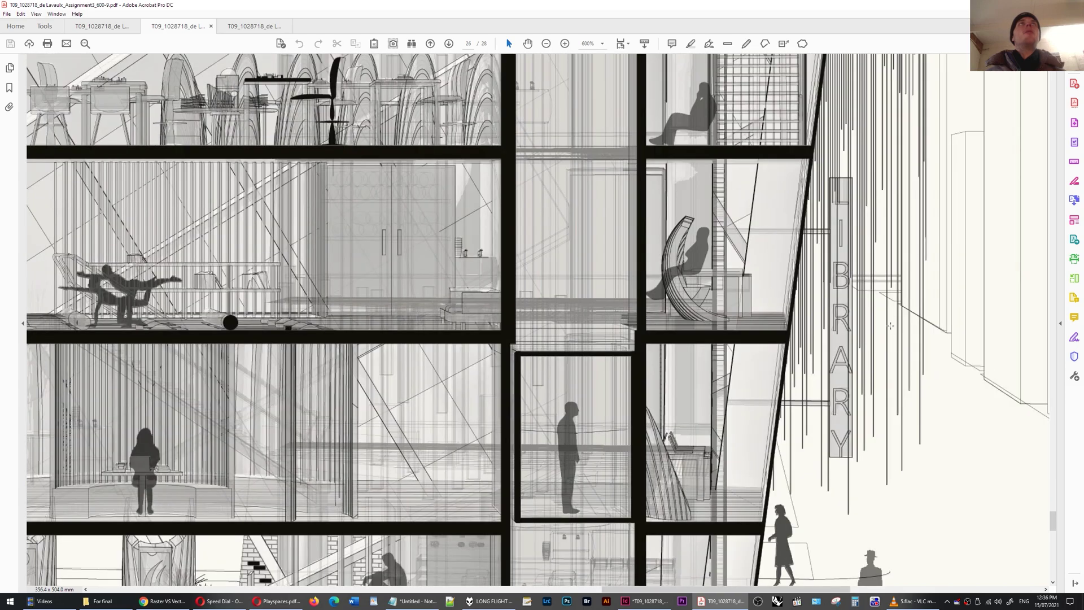
scroll(874, 290, "down", 3)
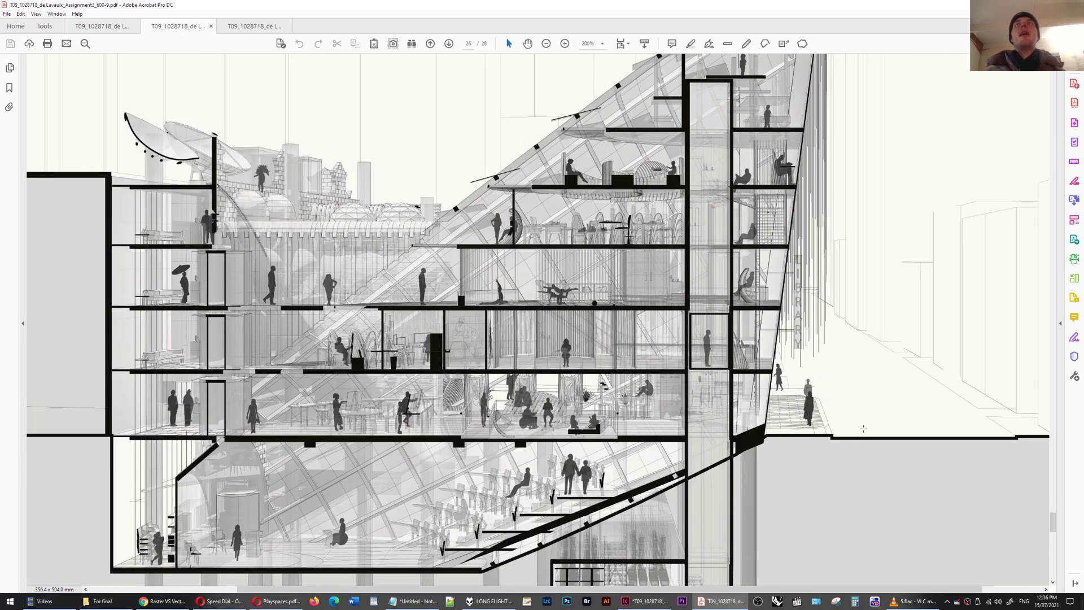
scroll(328, 177, "up", 1)
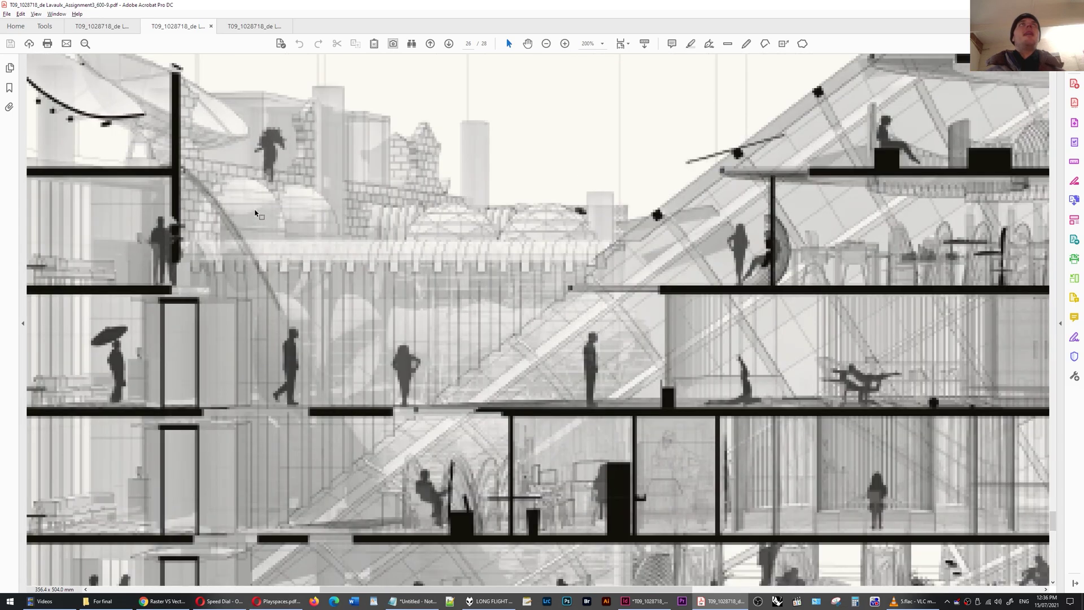
scroll(901, 320, "up", 1)
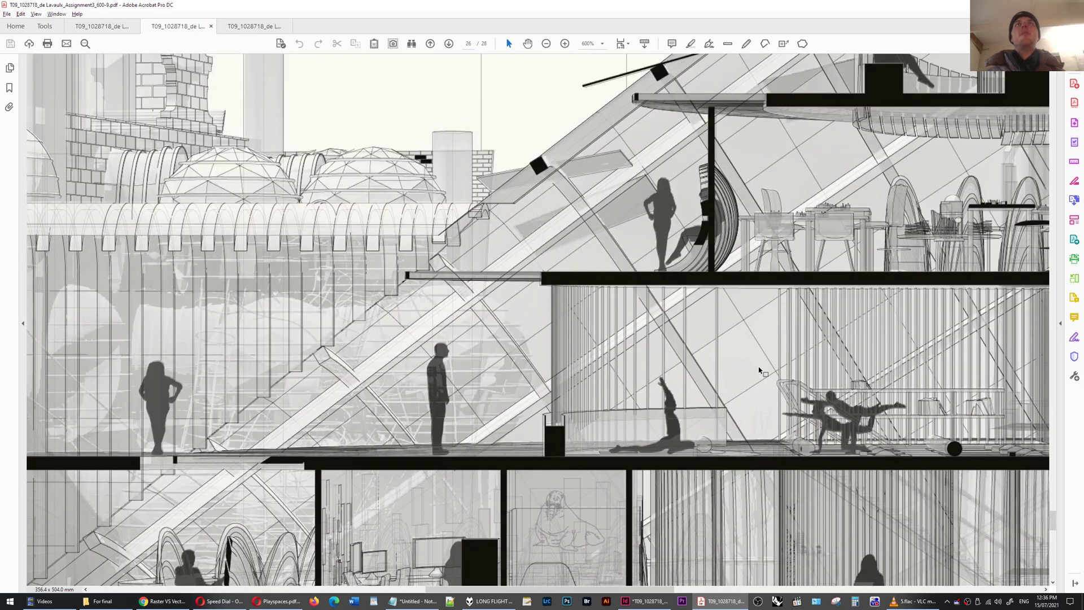
scroll(618, 356, "down", 1)
scroll(441, 305, "down", 4)
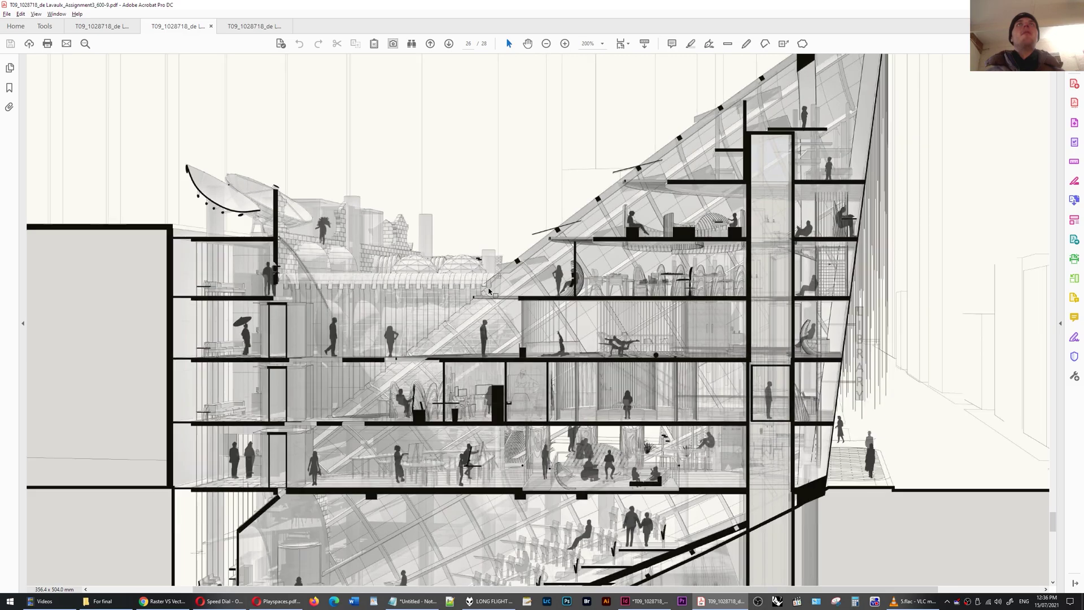
scroll(584, 541, "up", 4)
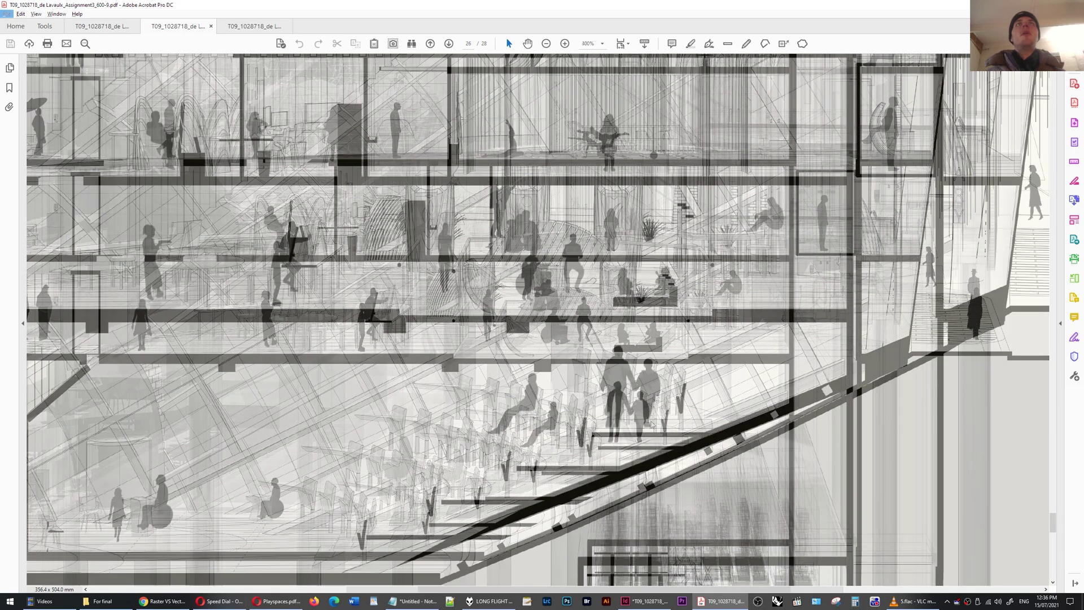
scroll(651, 422, "down", 2)
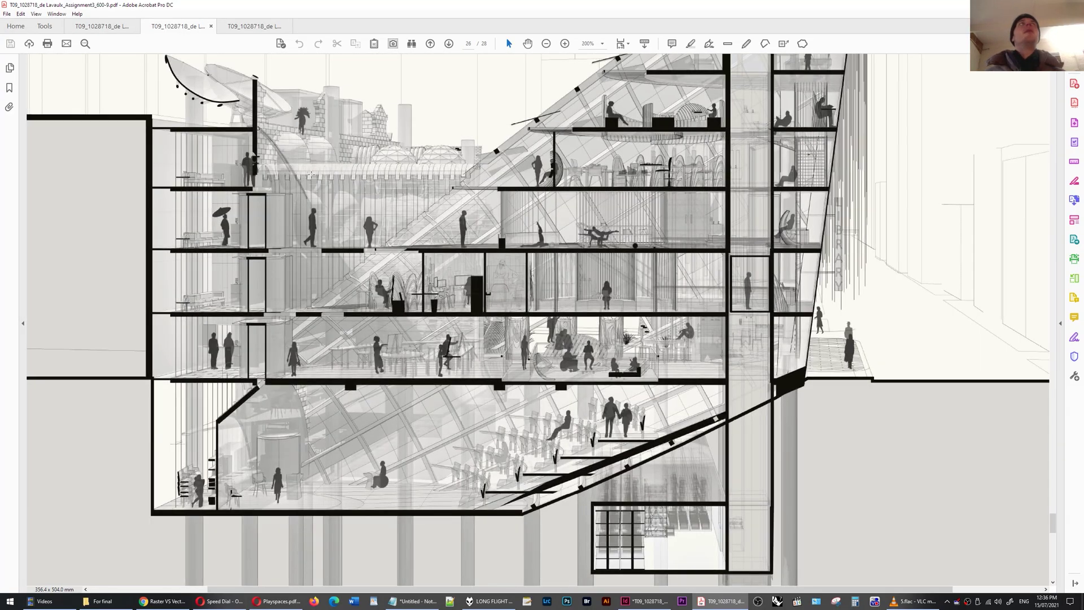
- Switch to the single-page section sheet and zoom in and out on it
left_click(253, 27)
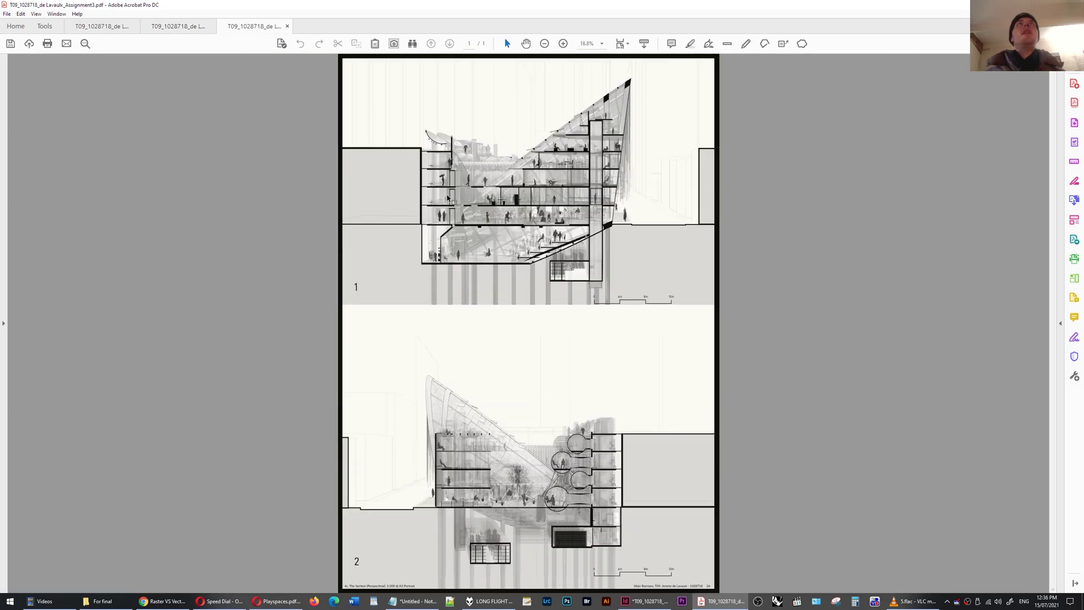
scroll(507, 161, "up", 3)
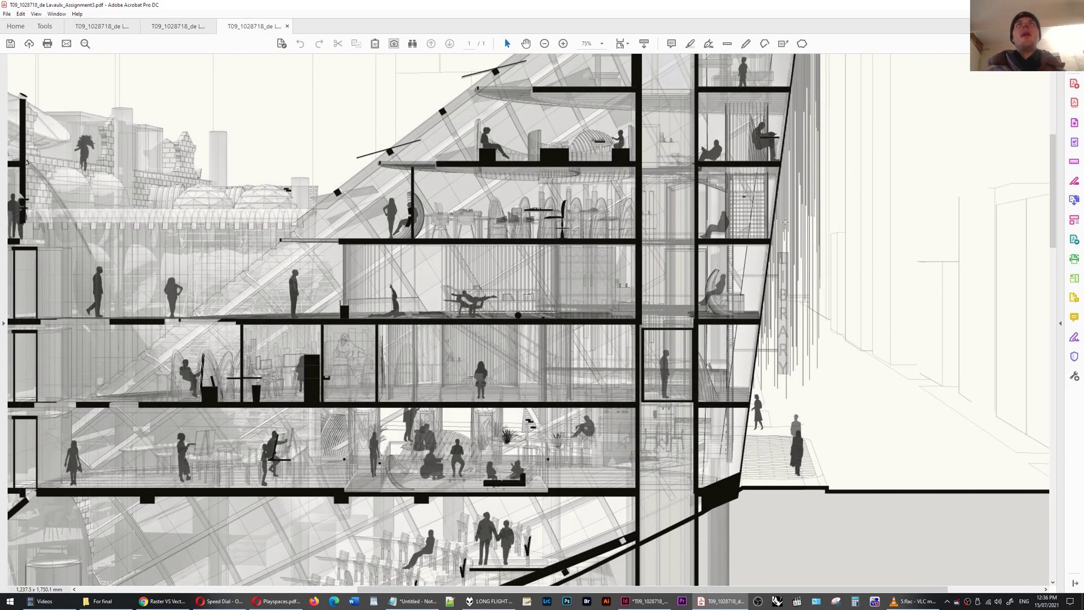
scroll(785, 222, "down", 3)
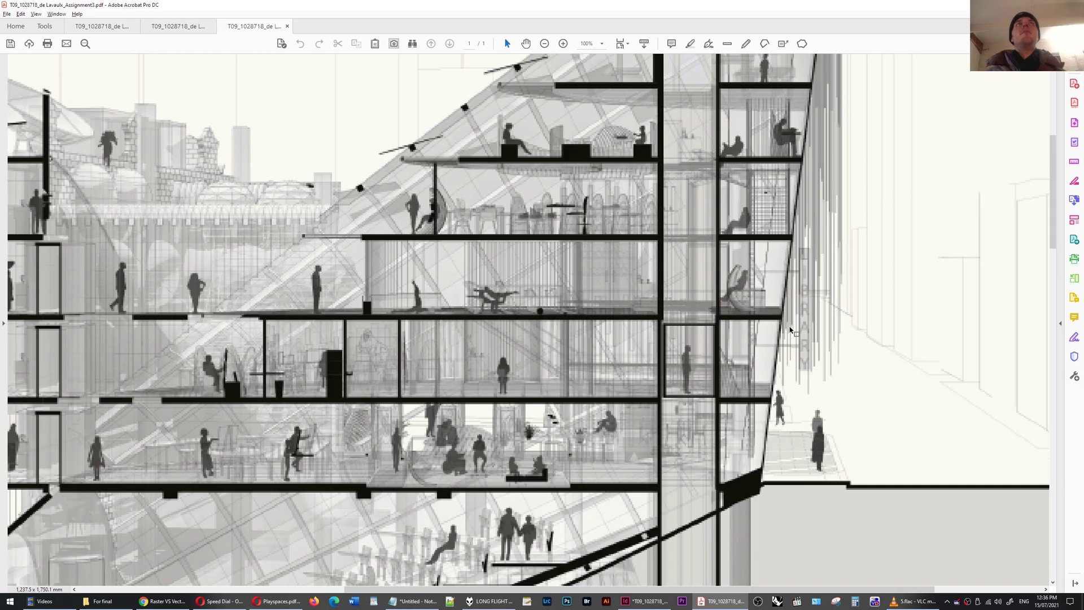
scroll(609, 275, "down", 2)
scroll(565, 143, "up", 5)
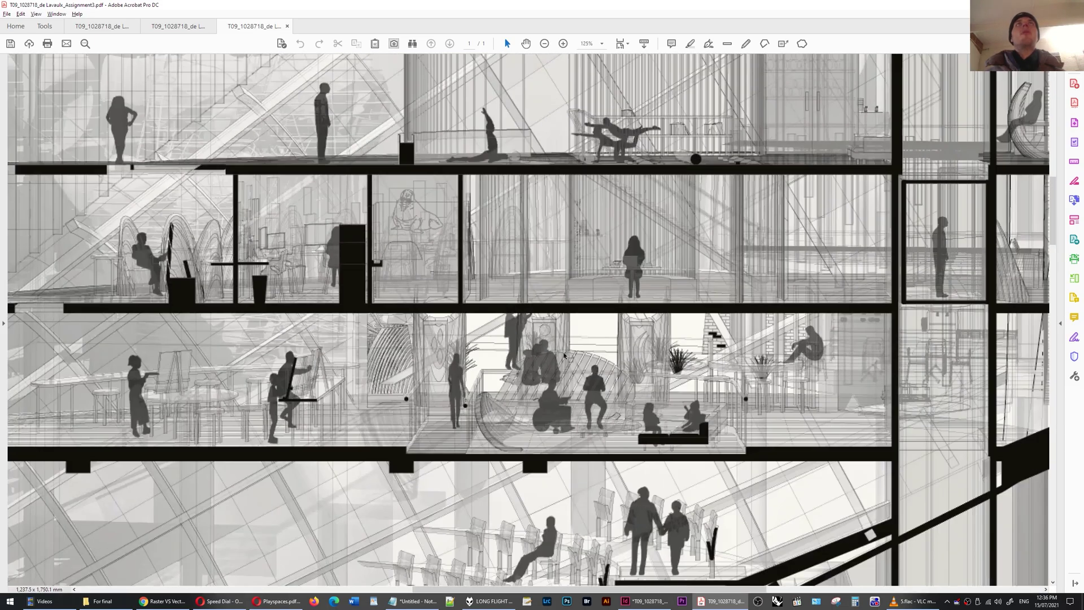
scroll(565, 143, "up", 2)
scroll(565, 144, "down", 3)
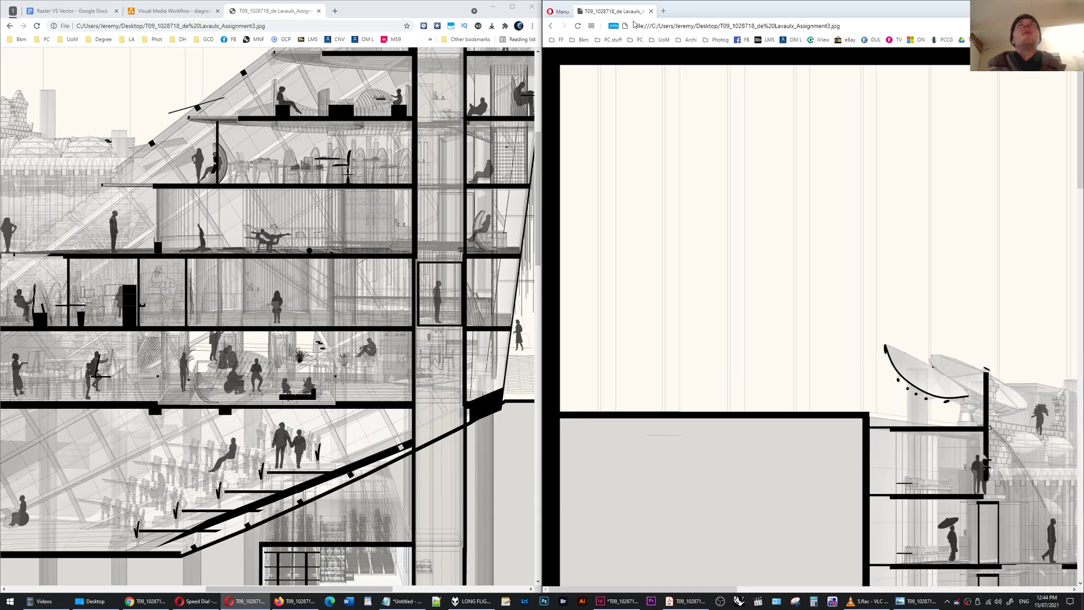
- Fit the section JPG, then zoom into its upper section in Opera and in Firefox
left_click(695, 213)
left_click(833, 176)
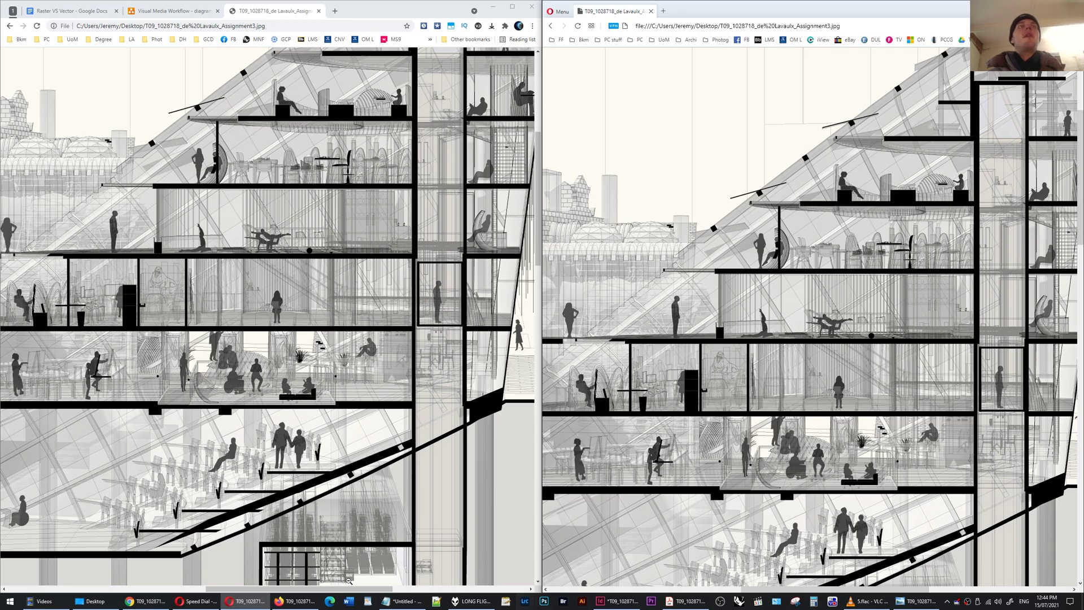
left_click(294, 600)
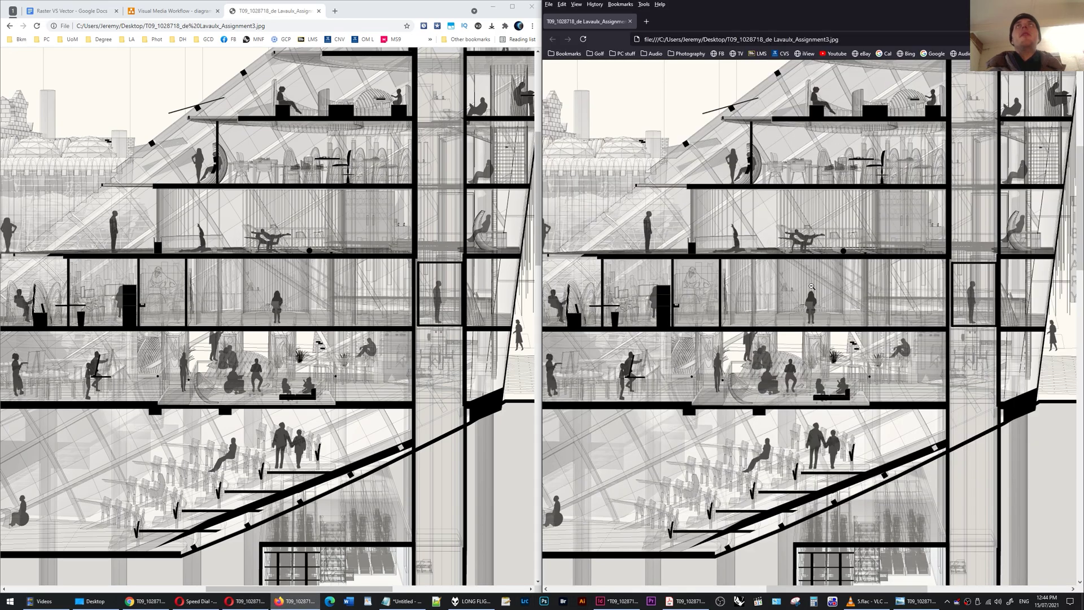
left_click(888, 349)
left_click(788, 180)
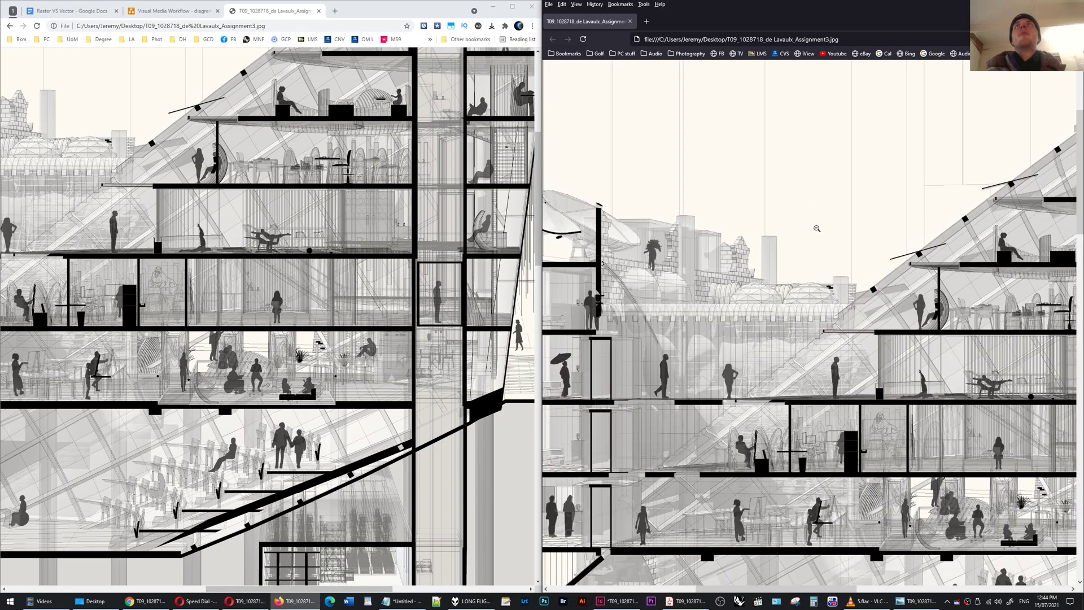
- View the same JPG in Windows Photo Viewer, panning to the upper floors and skyline
left_click(919, 600)
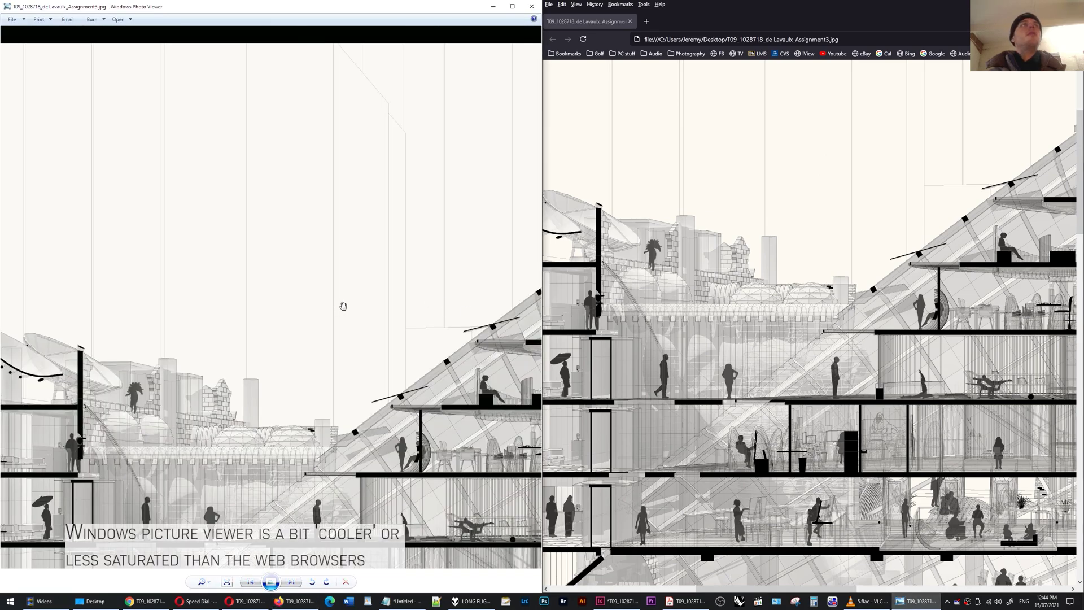
scroll(254, 521, "up", 2)
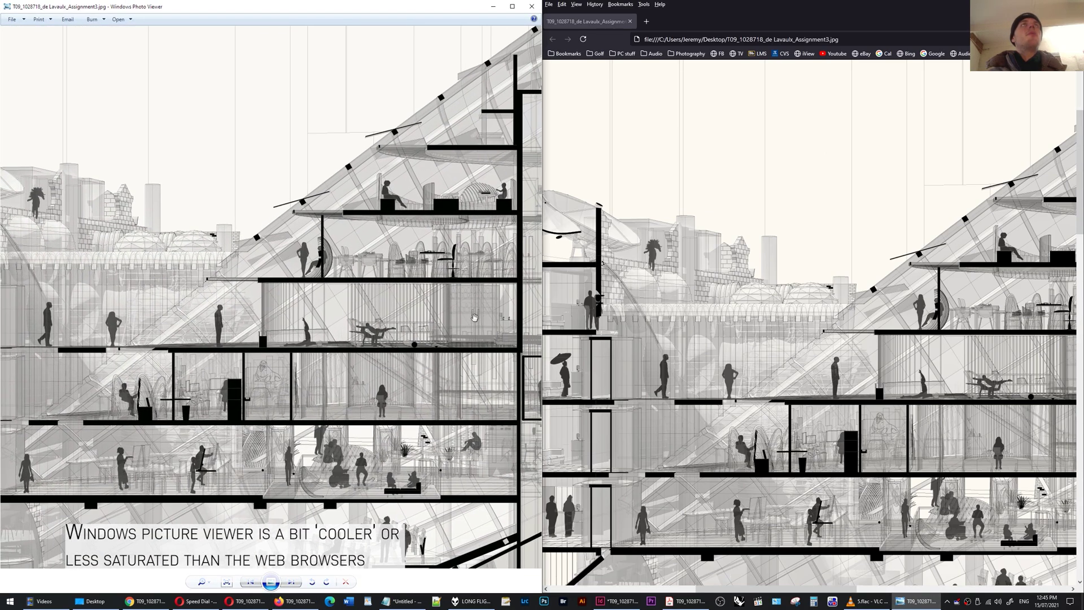
scroll(253, 378, "up", 2)
left_click_drag(253, 378, 434, 477)
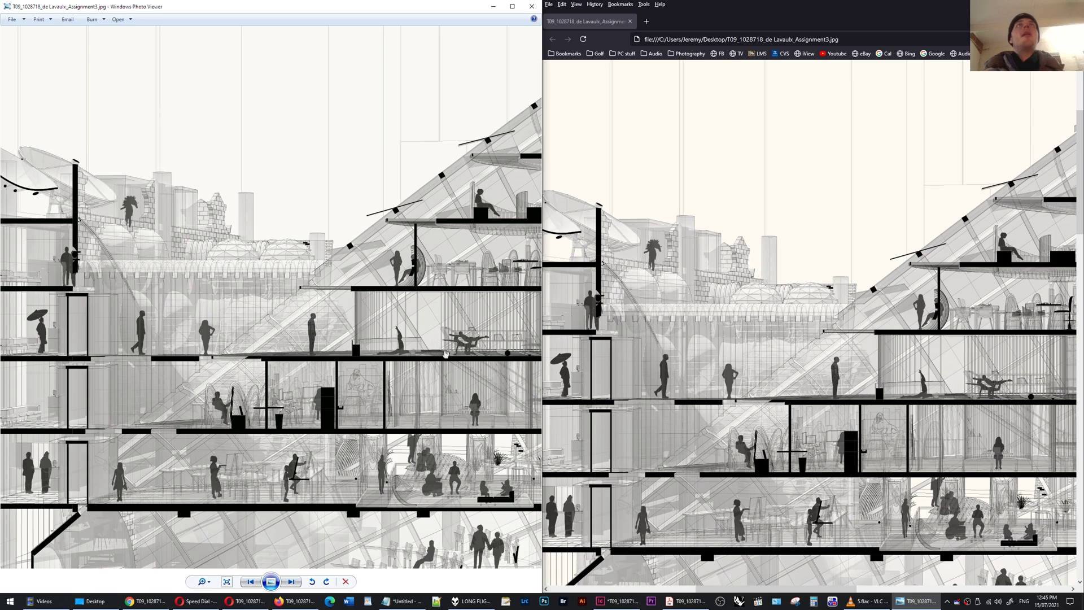
scroll(825, 360, "right", 3)
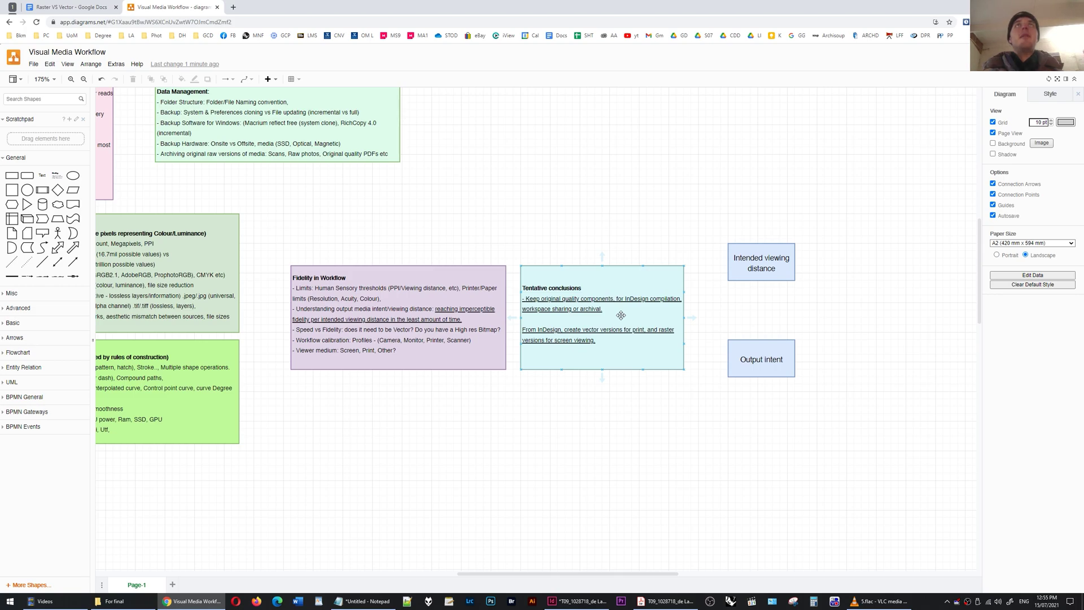
left_click(519, 322)
left_click(561, 324)
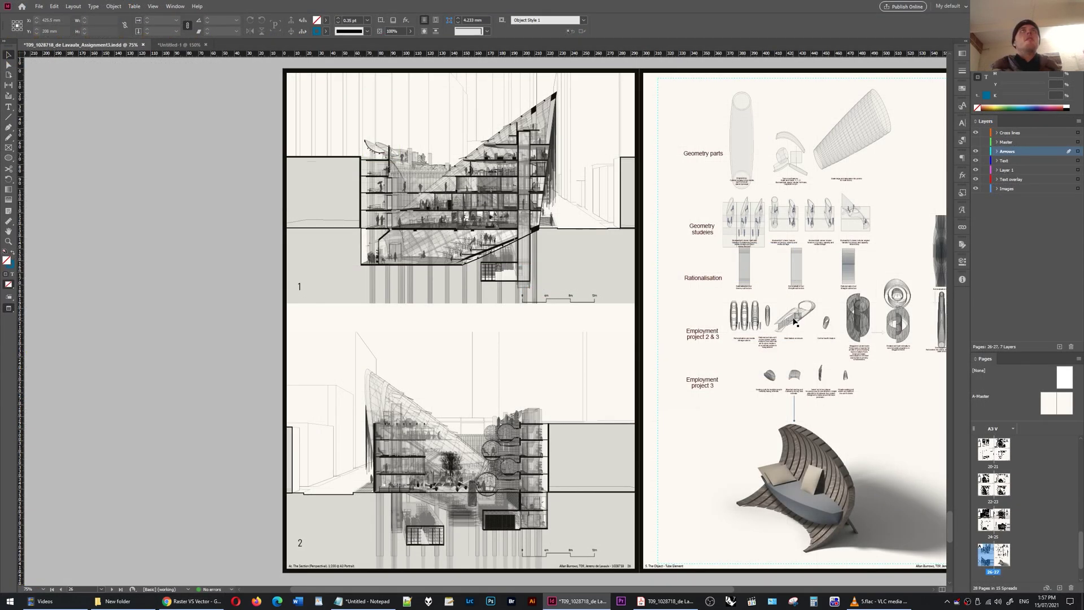
left_click(500, 192)
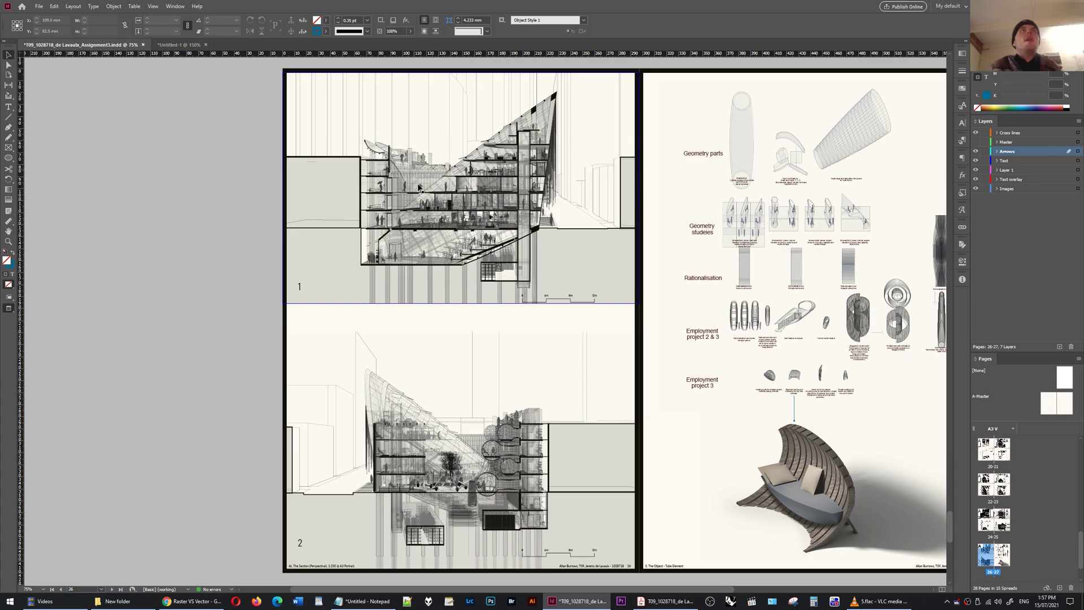
left_click(387, 318)
left_click(624, 356)
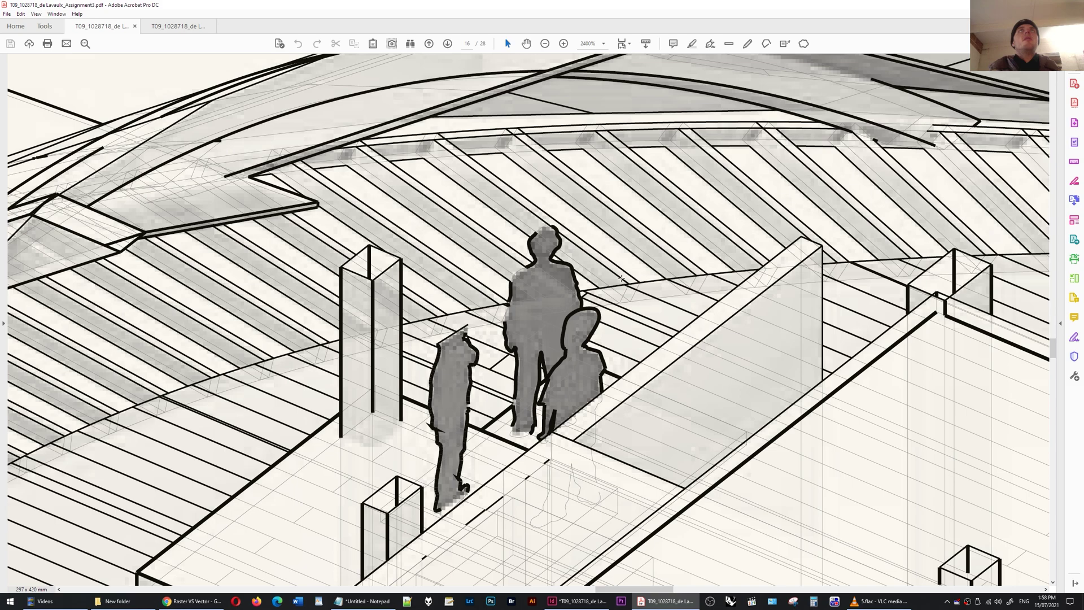
- Zoom to 3200% on the figures, then highlight the mid complexity vector, 300dpi scenario in the notes
scroll(550, 231, "up", 1)
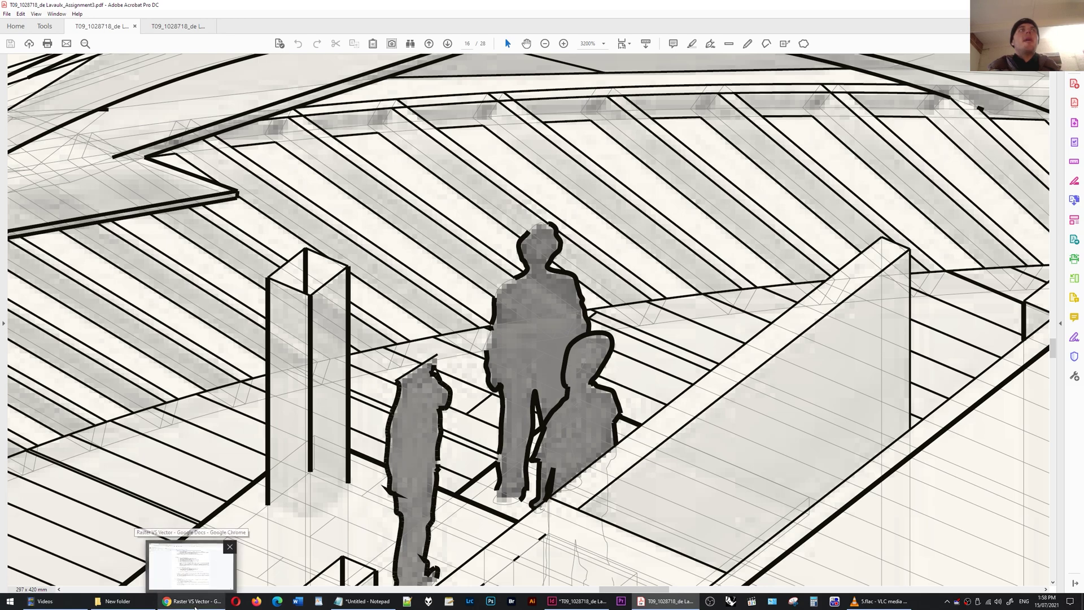
left_click(191, 601)
left_click(406, 329)
left_click_drag(397, 334, 494, 336)
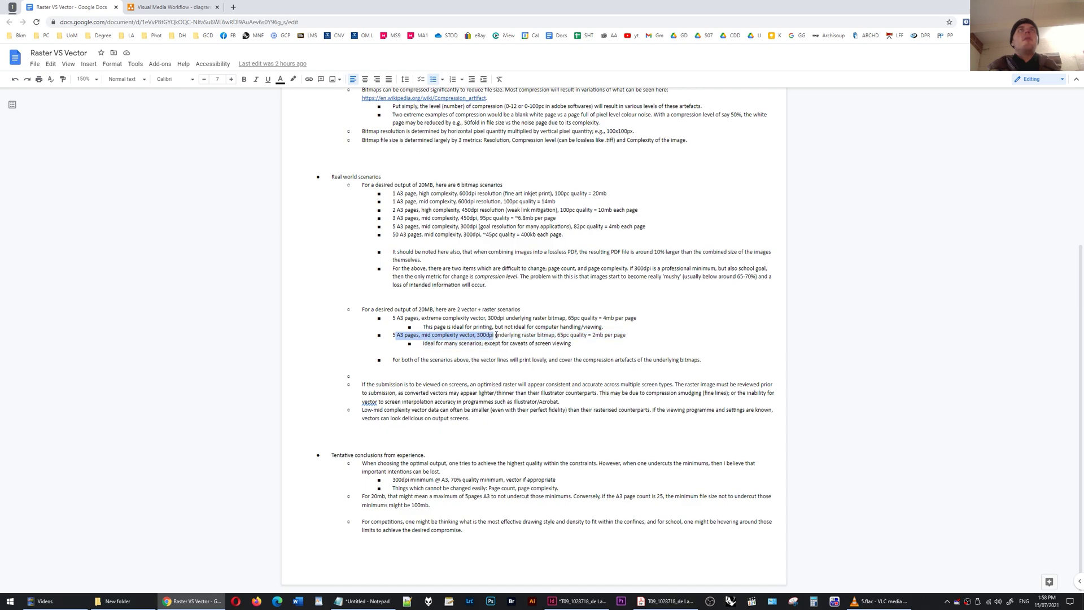
left_click(559, 335)
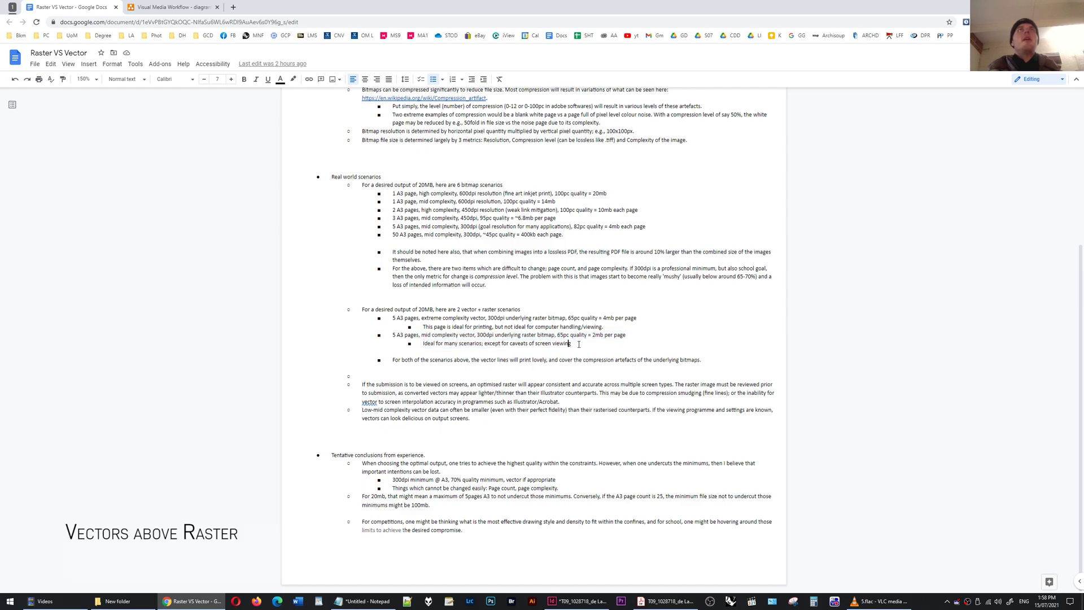
left_click_drag(572, 344, 427, 343)
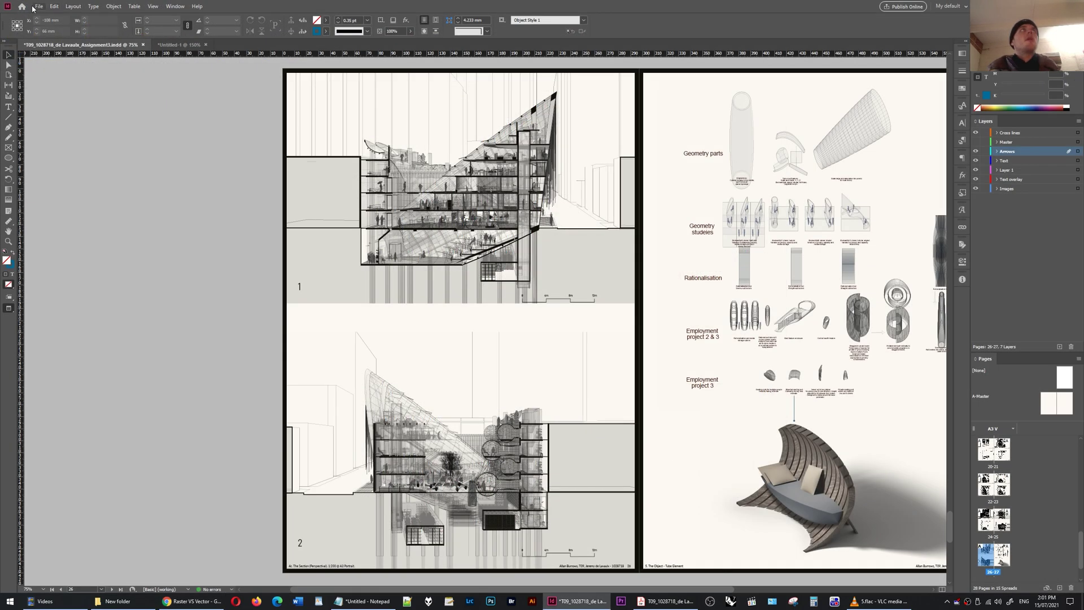
- Start a PDF export of the layout, keeping the proposed file name and location
left_click(33, 7)
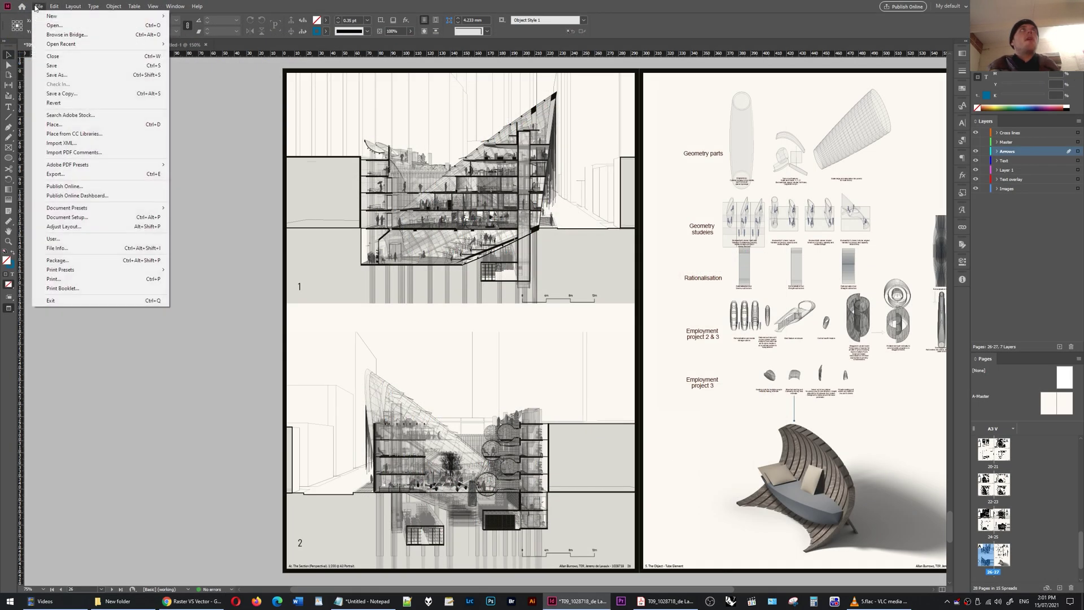
left_click(86, 175)
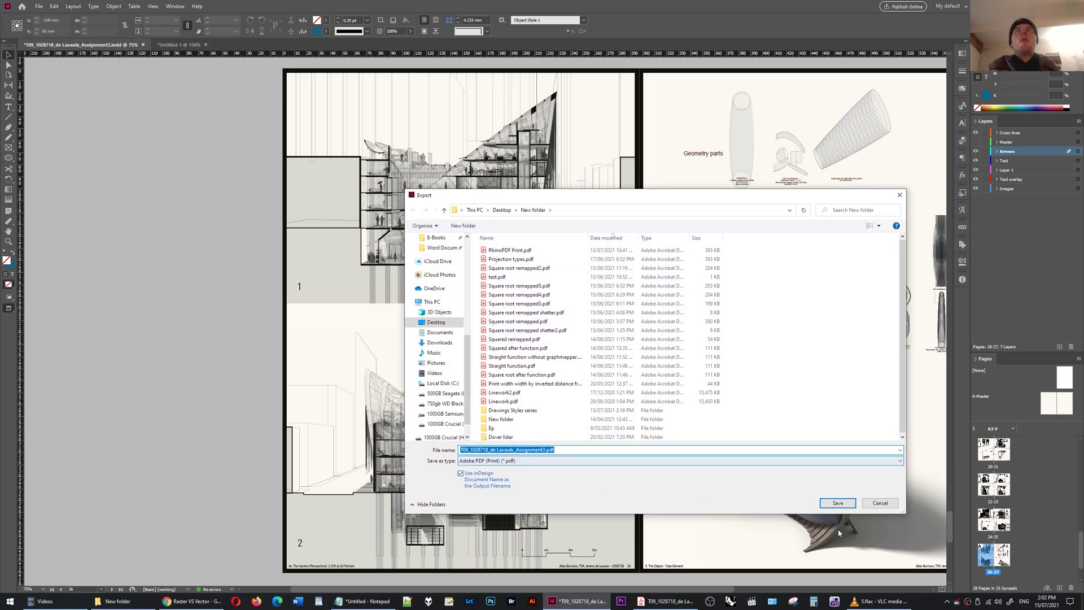
left_click(839, 503)
- Export using the Above 300 to 300 high preset with High colour image quality
left_click(490, 177)
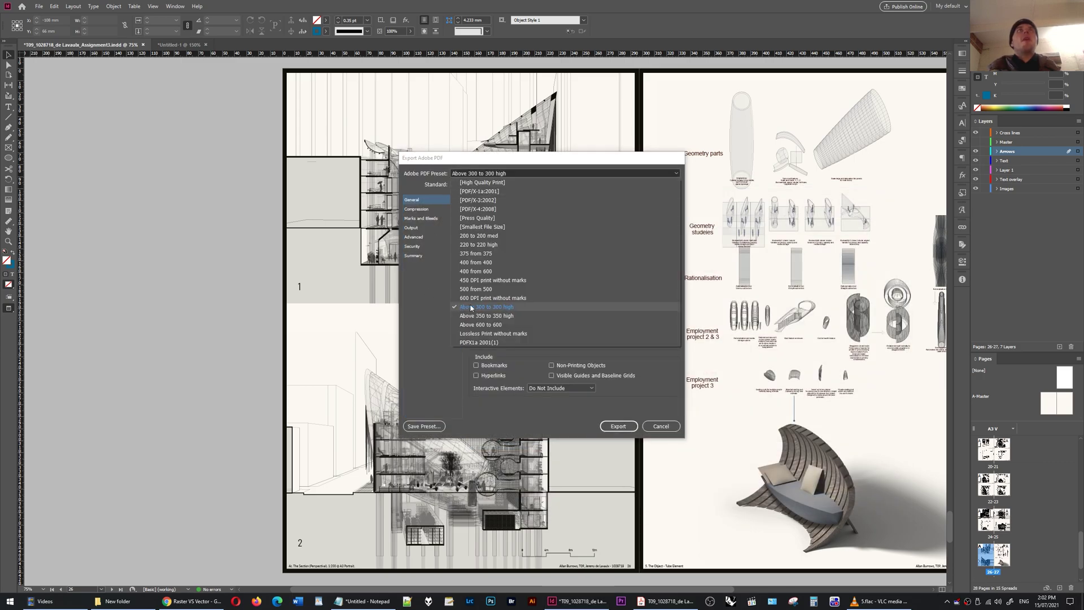
left_click(523, 161)
left_click(422, 209)
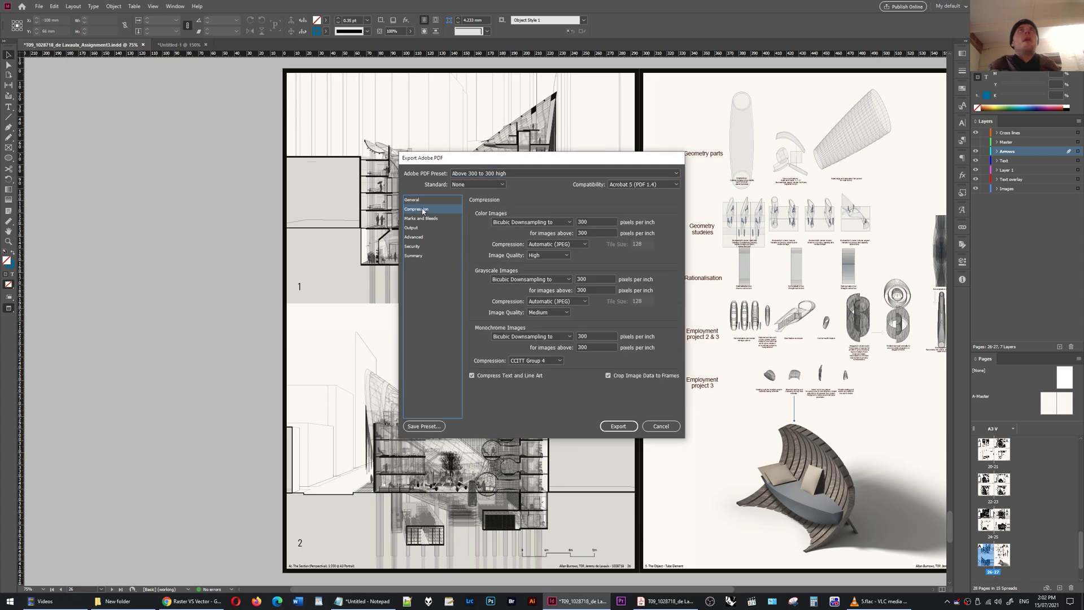
left_click(552, 255)
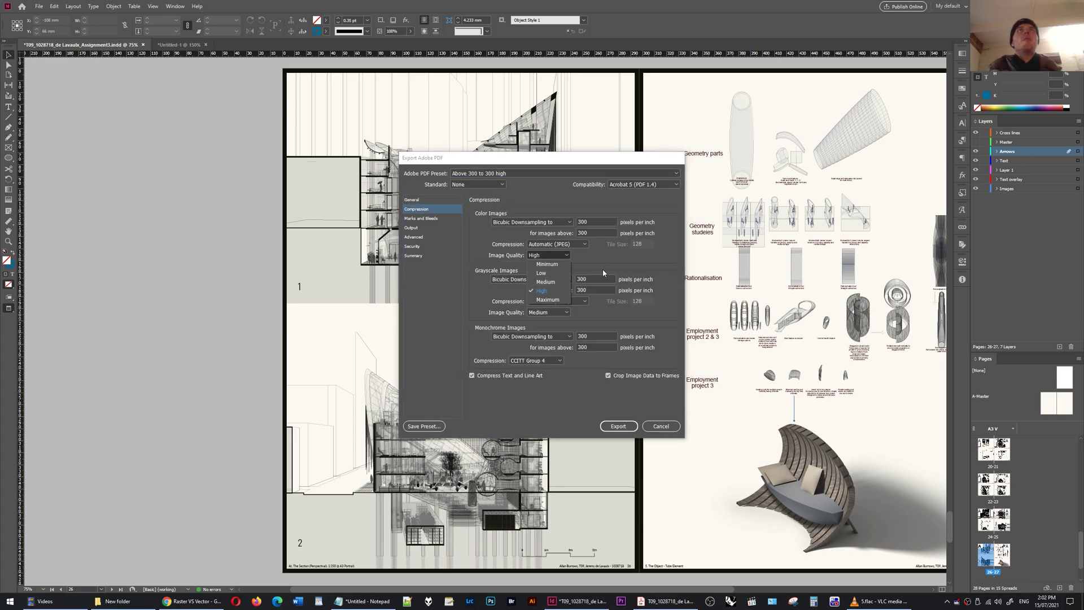
left_click(554, 291)
left_click(620, 427)
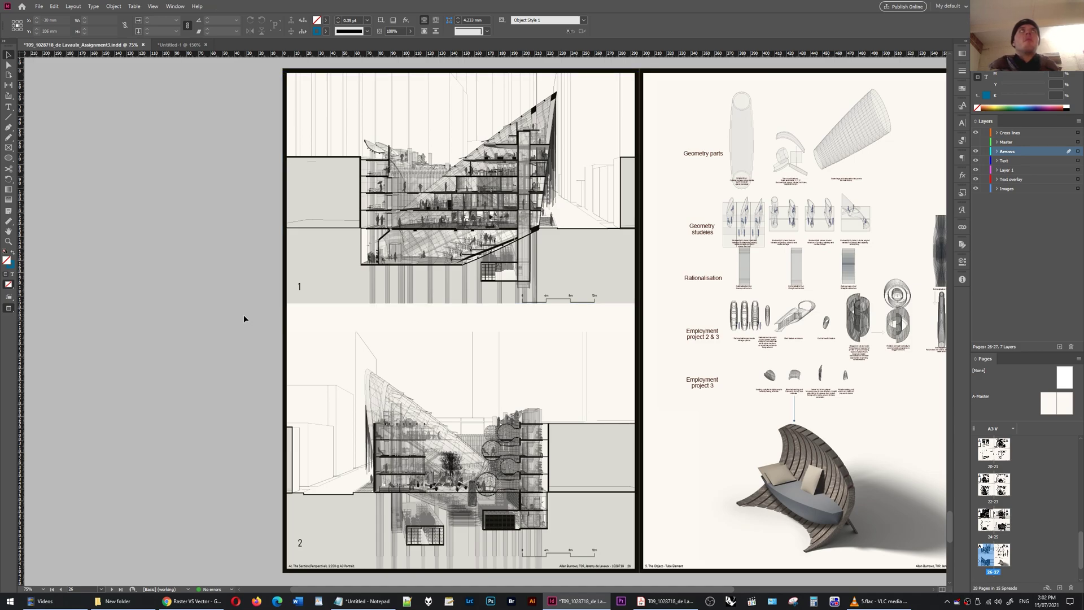
- Zoom into the exported section drawing up to 3200%, then select the Assignment3 PDF in File Explorer
scroll(610, 124, "up", 3)
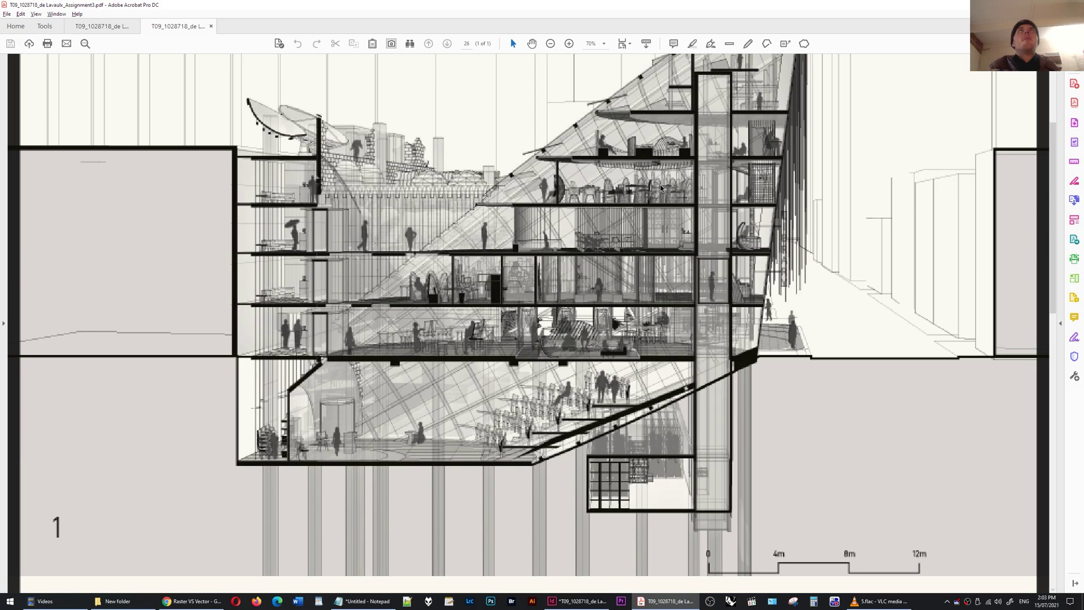
scroll(661, 188, "up", 2)
scroll(562, 212, "up", 5)
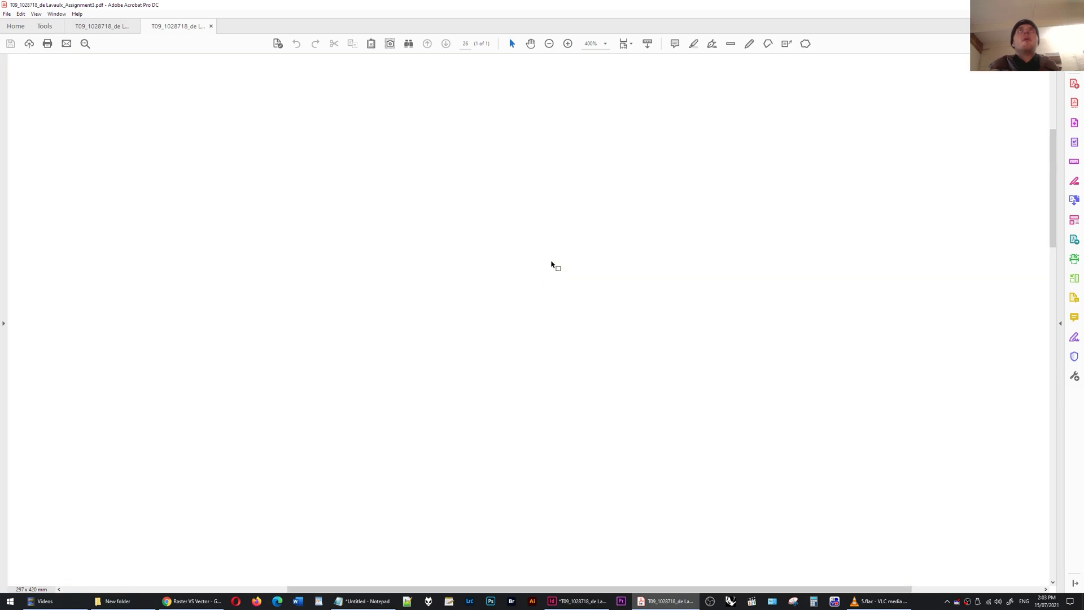
scroll(551, 265, "down", 1)
scroll(534, 202, "up", 1)
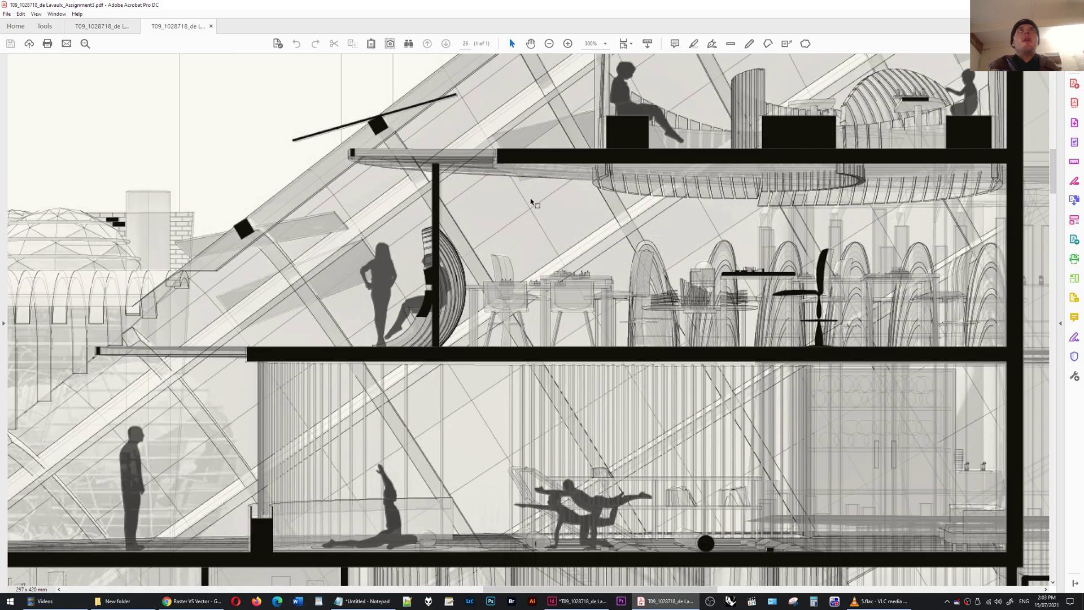
scroll(511, 274, "up", 2)
scroll(508, 275, "up", 4)
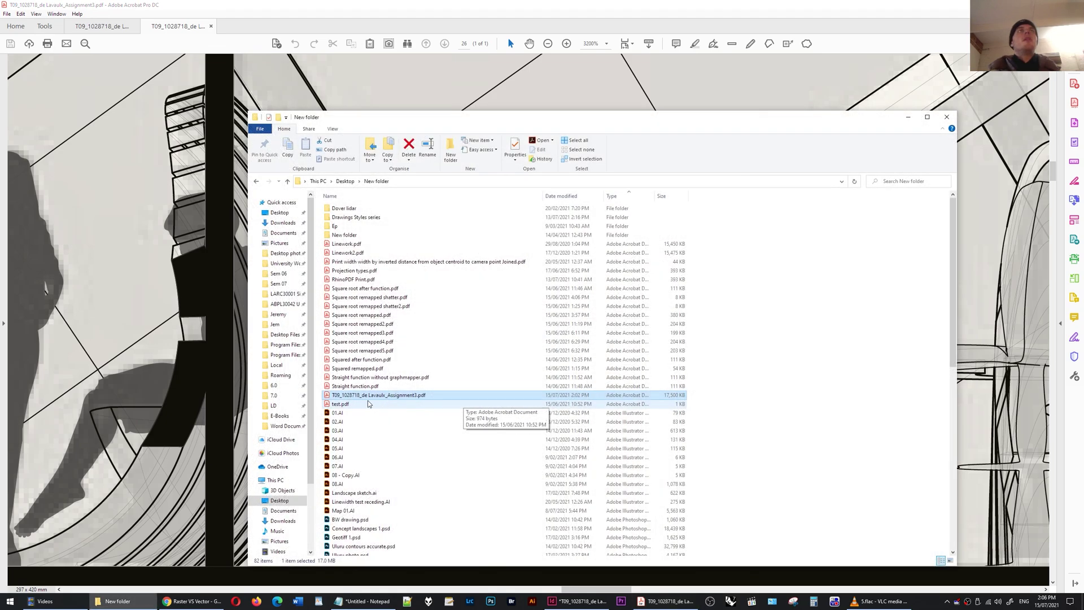
left_click(330, 395)
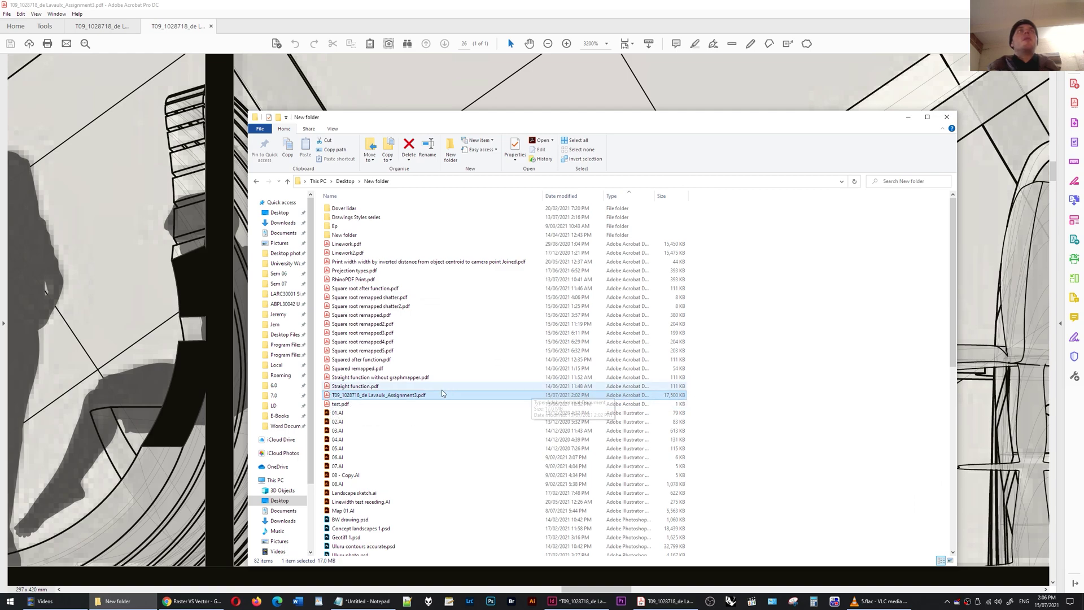
- Confirm the exported Assignment3 PDF is 17.0 MB, then return to the InDesign layout
mouse_move(501, 395)
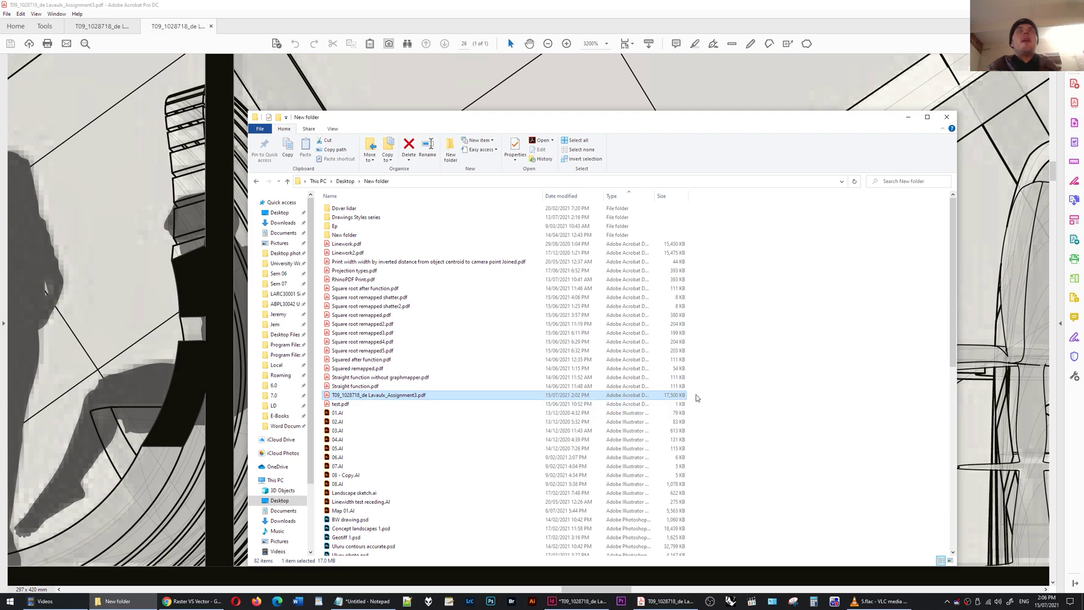
mouse_move(351, 398)
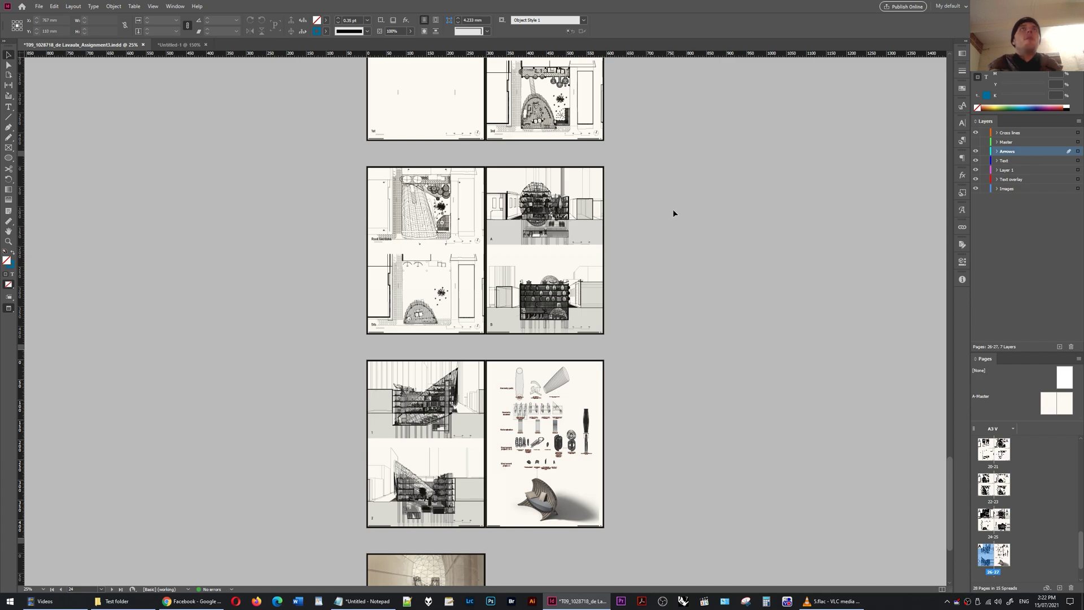
- Clear object-level display settings from InDesign's Display Performance options
left_click(153, 6)
mouse_move(271, 143)
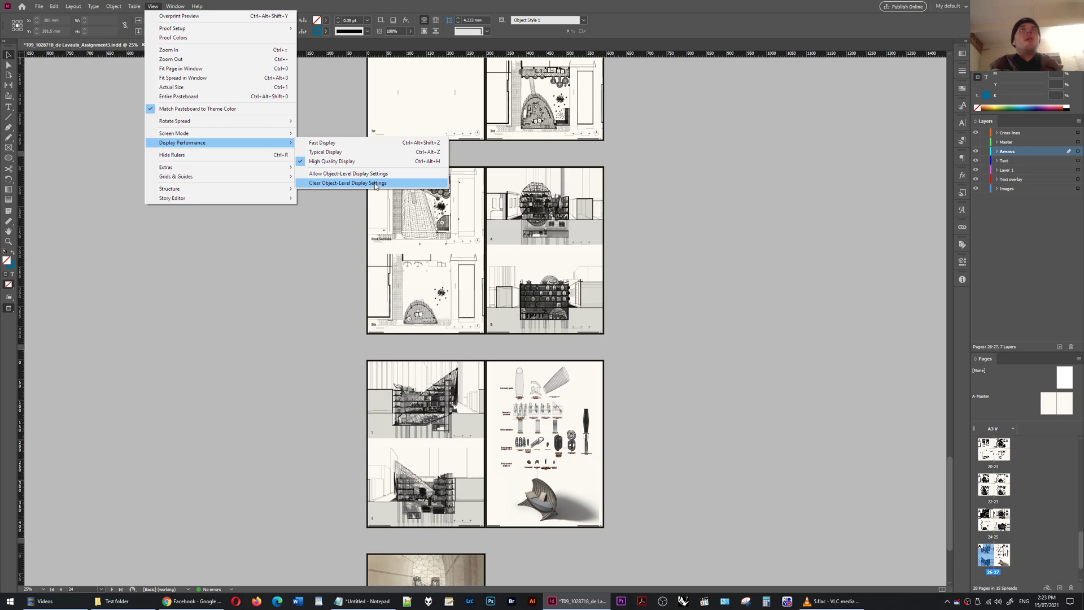
left_click(376, 186)
- Export page 26 as a Maximum-quality, 600 ppi JPEG into the Test folder
left_click(39, 6)
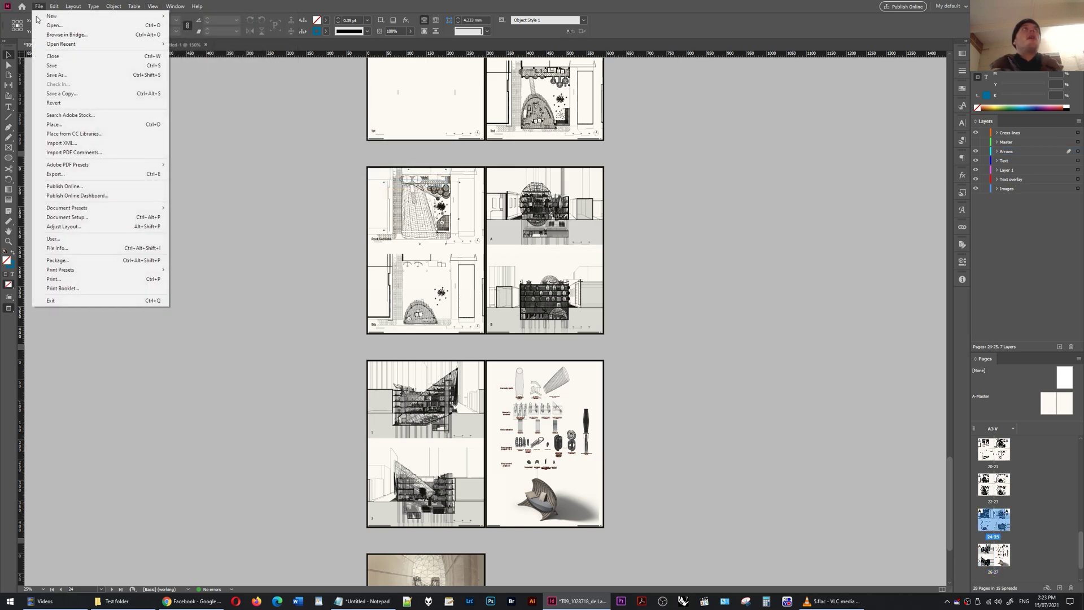
left_click(68, 167)
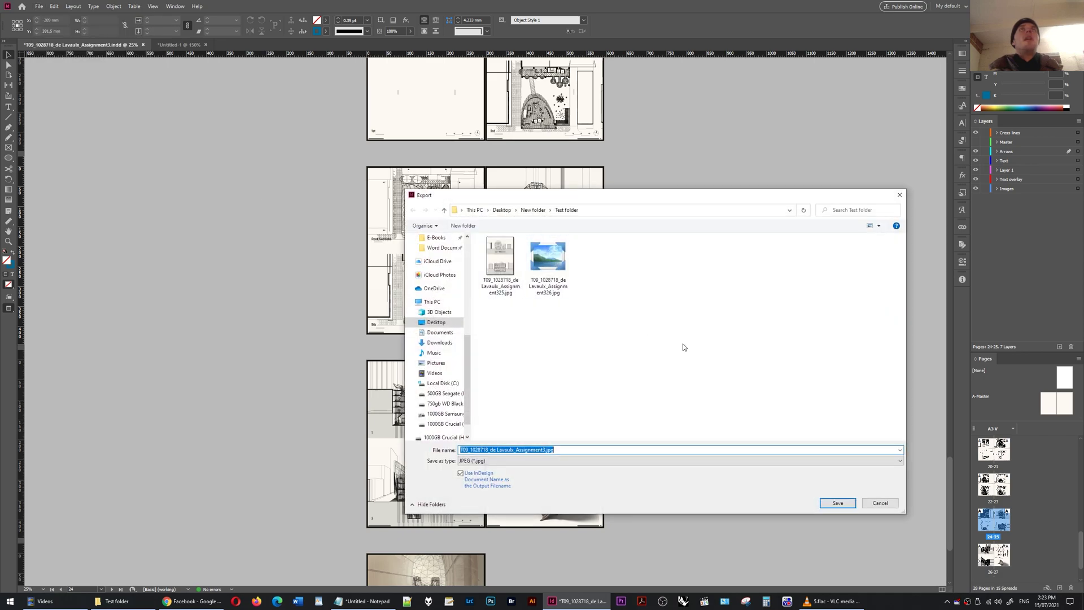
left_click(597, 461)
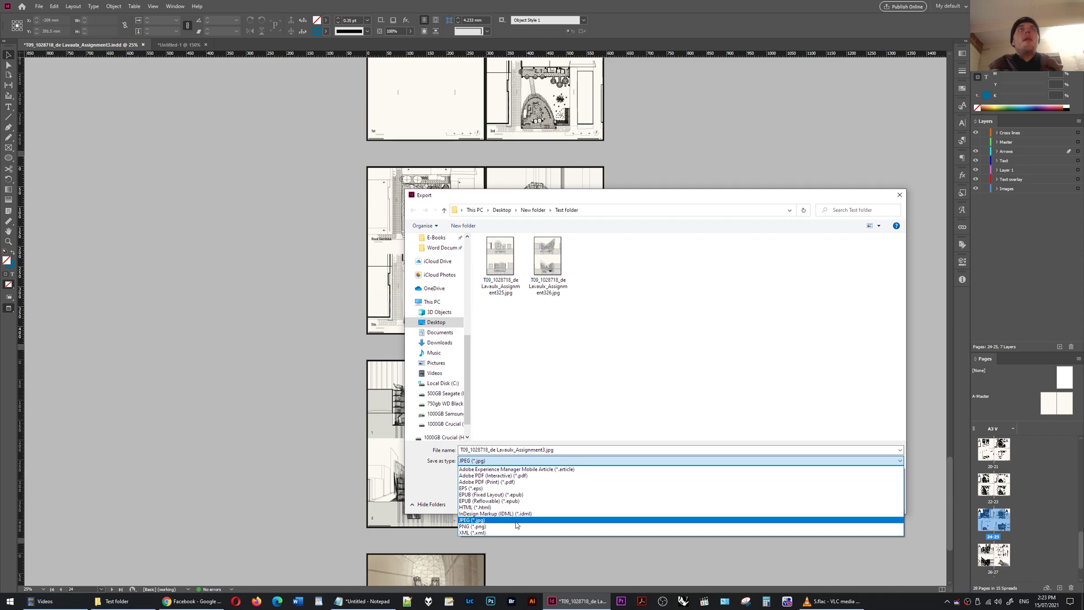
left_click(689, 384)
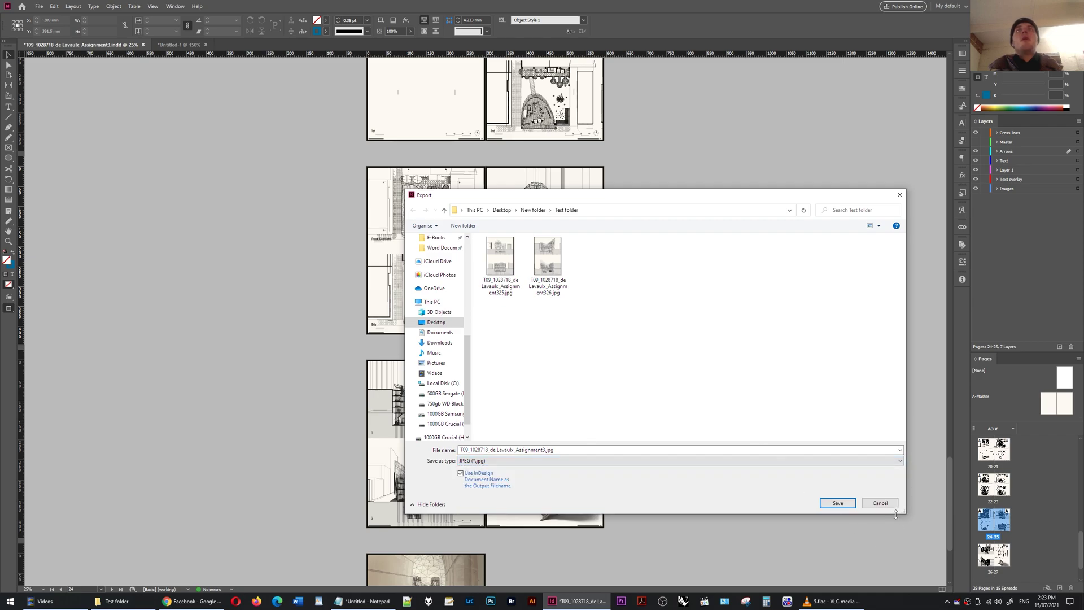
left_click(837, 502)
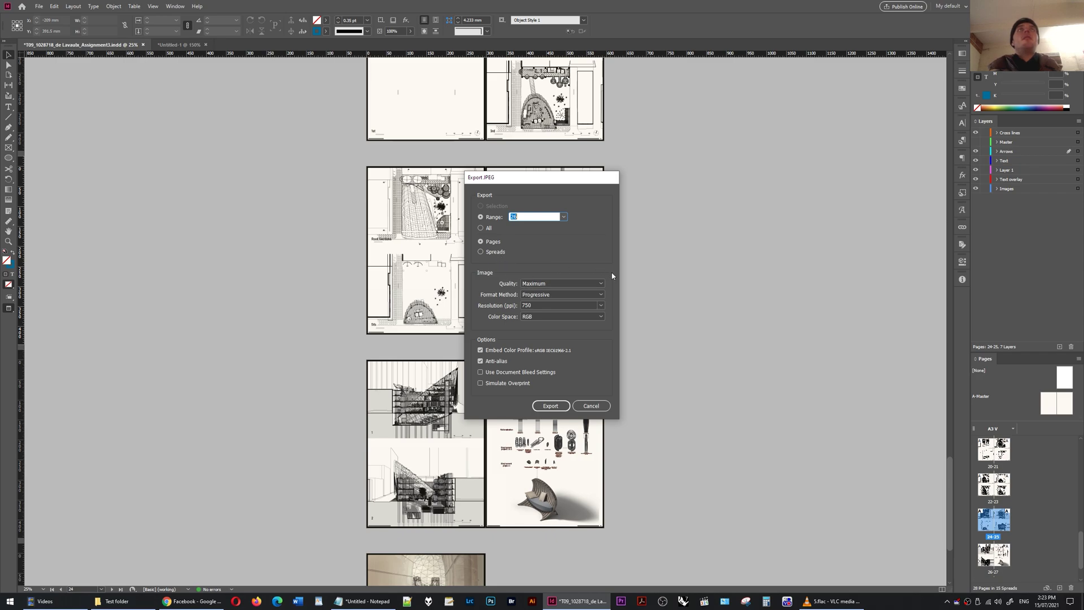
left_click(597, 307)
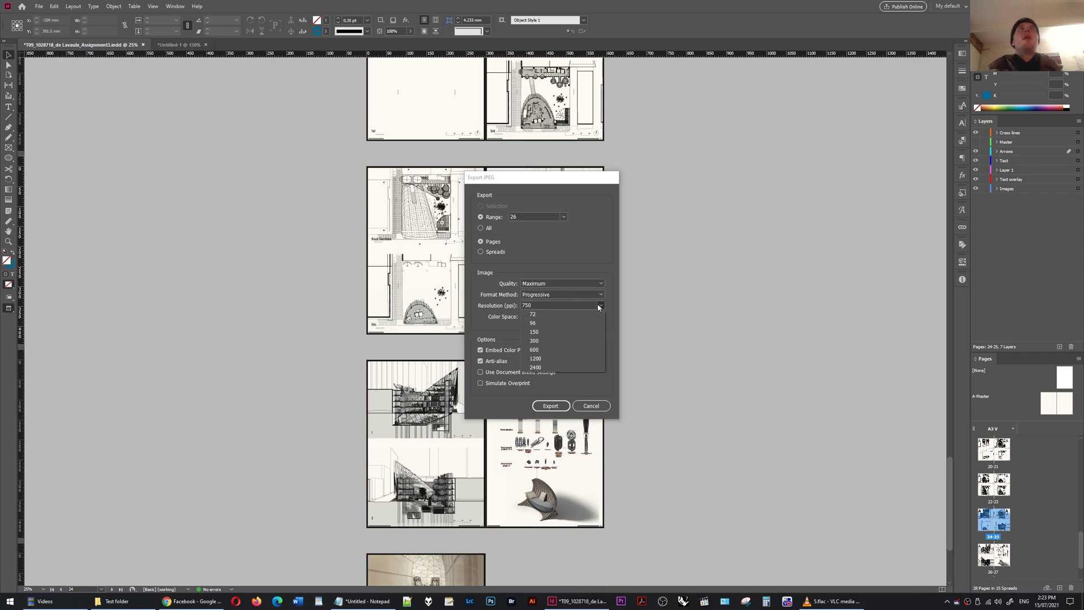
left_click(543, 350)
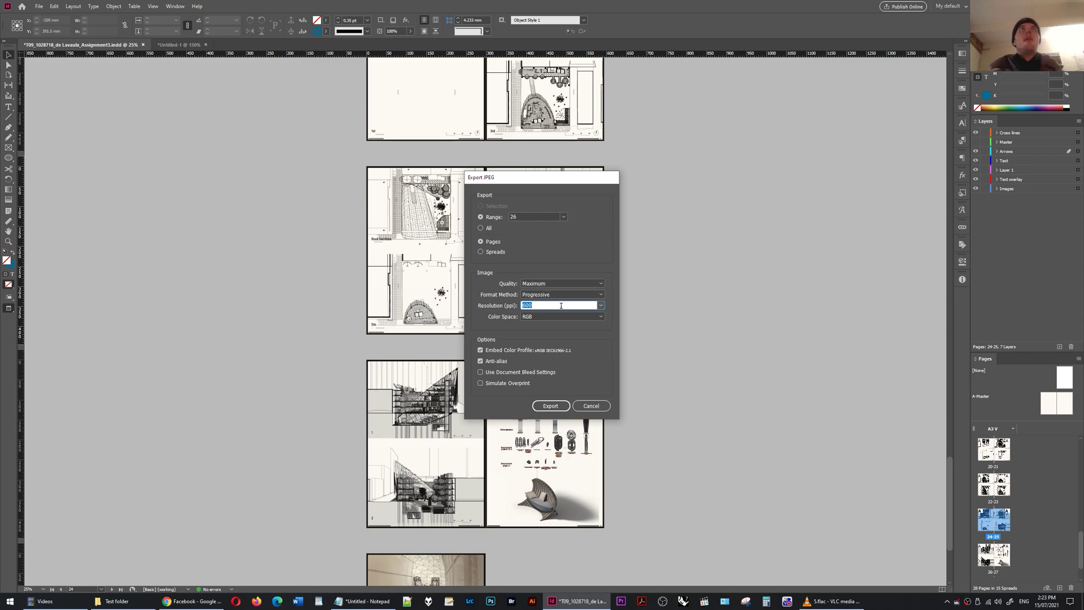
left_click(550, 406)
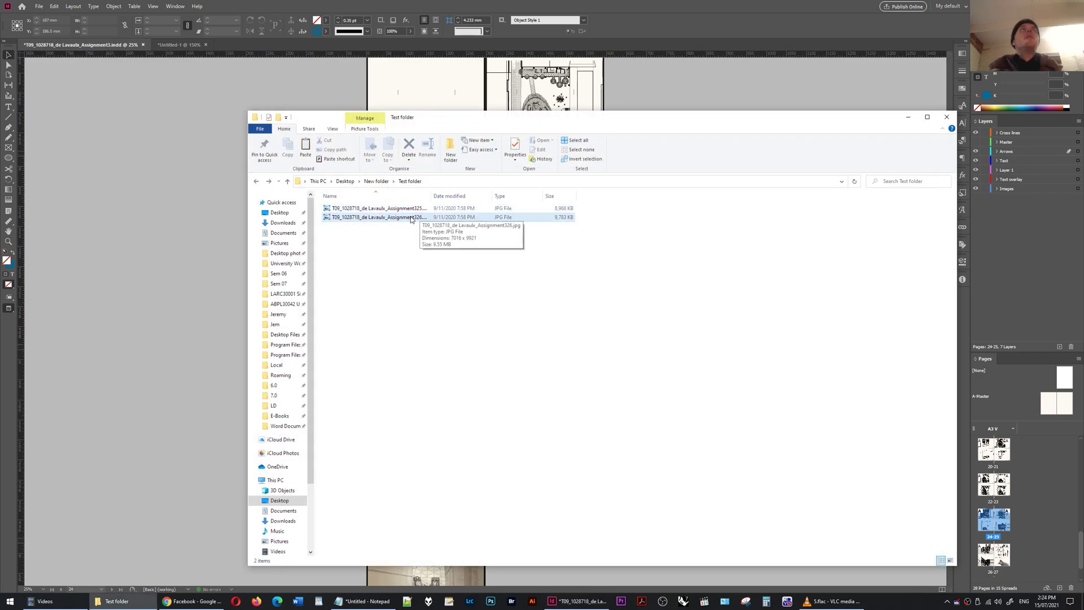
- Browse the Test folder in Adobe Bridge from the New folder
left_click(377, 181)
right_click(365, 245)
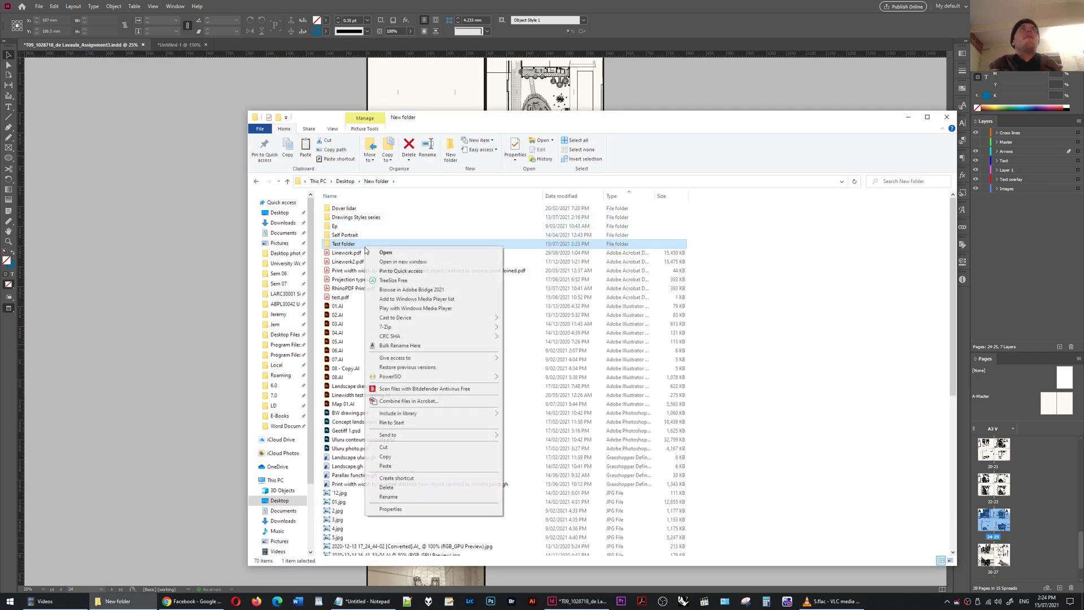
left_click(408, 289)
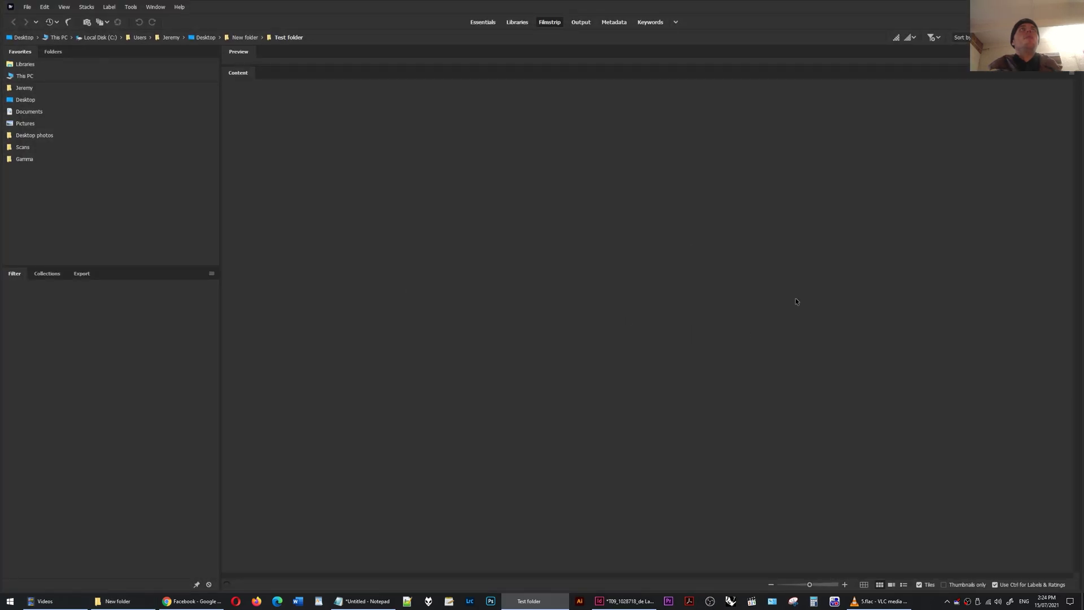
- Select both Assignment3 JPGs in the Test folder and open them together in Camera Raw
left_click_drag(687, 156, 257, 197)
right_click(468, 139)
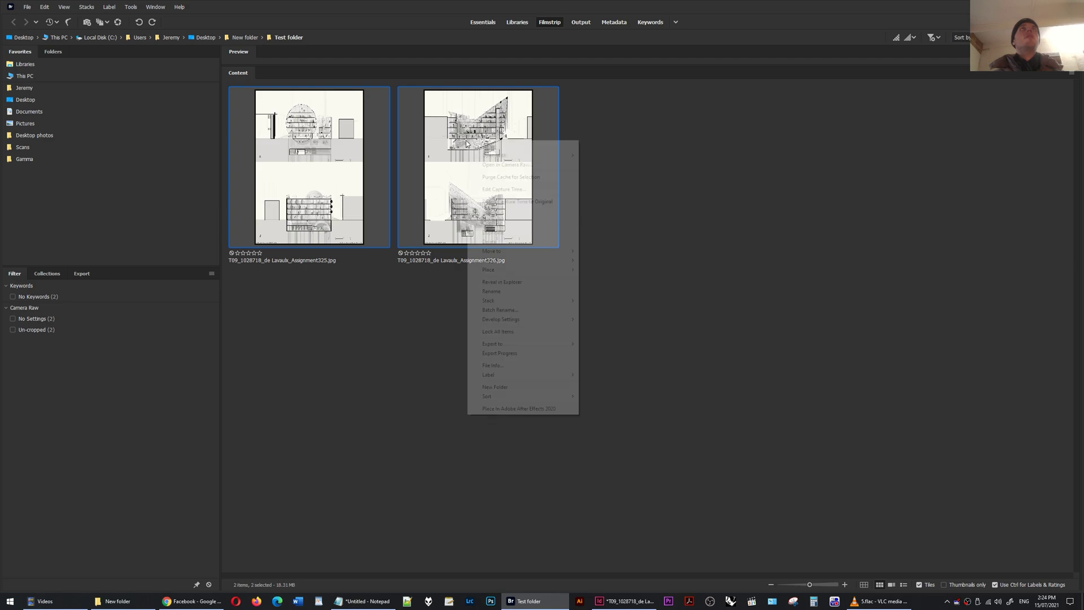
left_click(510, 165)
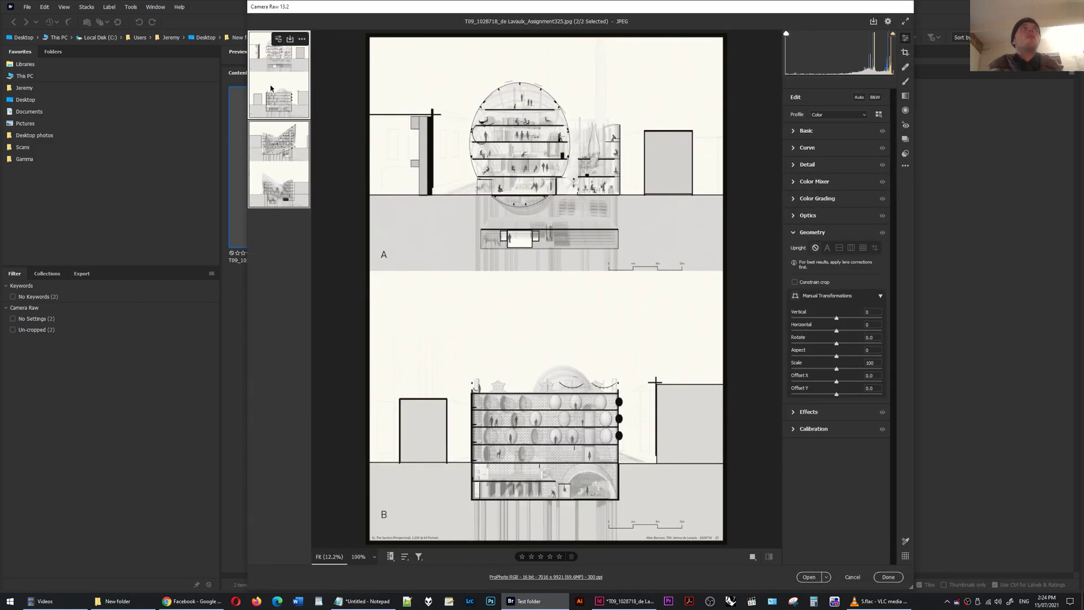
- Open Camera Raw's save options, keeping Maximum JPEG quality with the file-size limit enabled
left_click(291, 39)
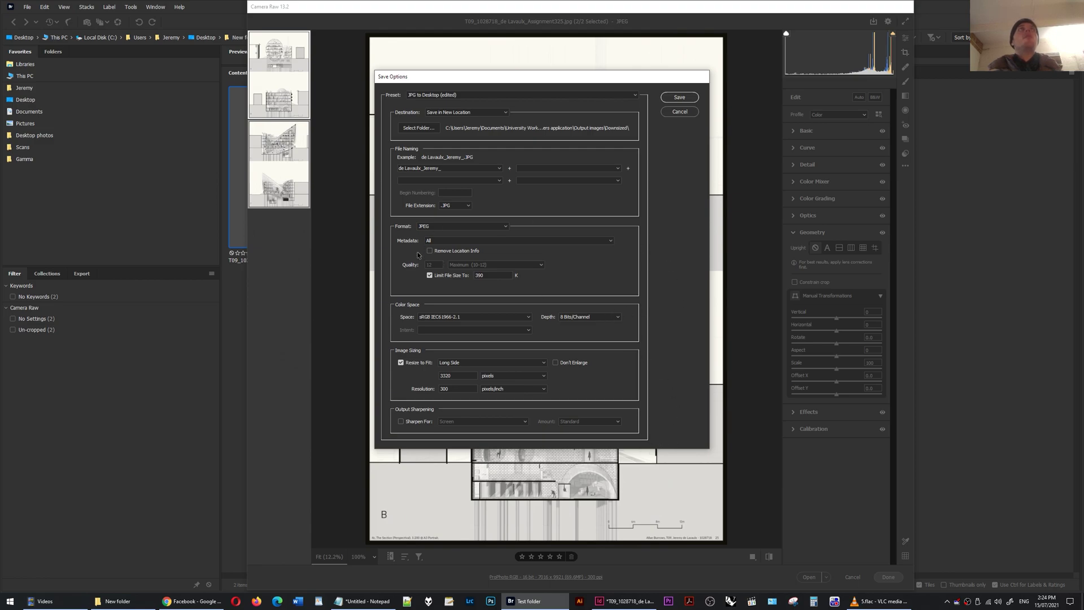
double_click(486, 275)
double_click(449, 376)
left_click(436, 276)
left_click(429, 276)
left_click(495, 265)
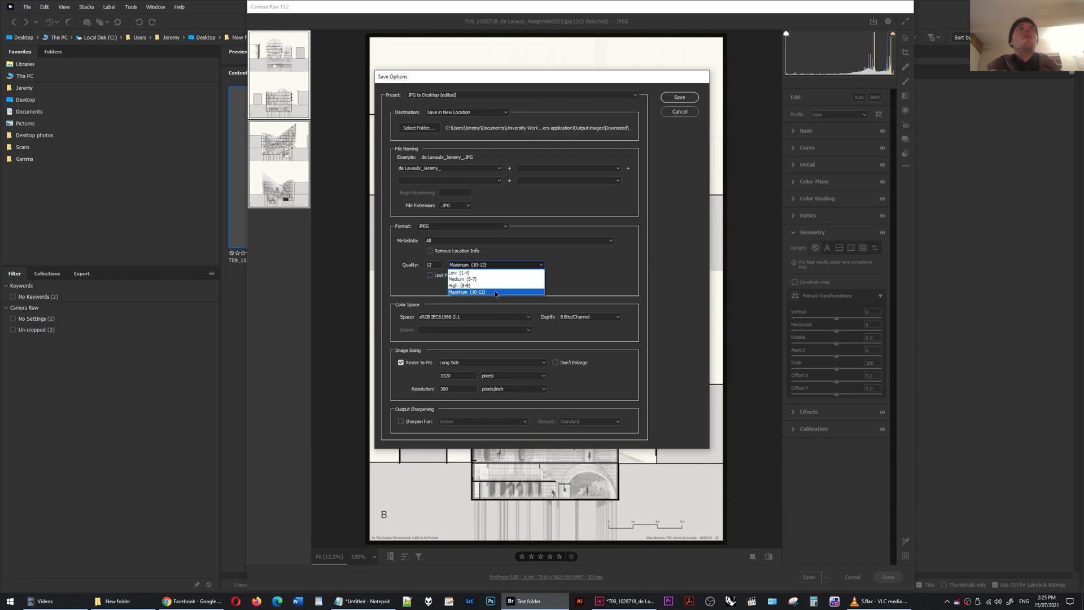
left_click(422, 262)
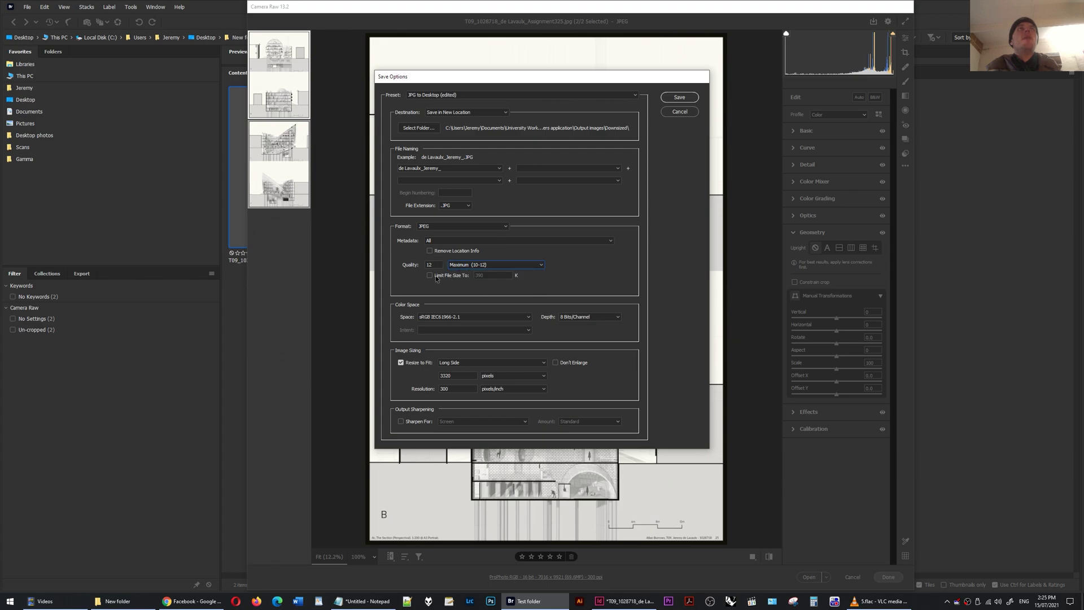
left_click(436, 278)
- Set the JPEG file-size limit to 100 K
left_click_drag(456, 375, 437, 375)
left_click_drag(490, 275, 463, 280)
type("100")
left_click_drag(489, 275, 474, 276)
double_click(457, 375)
- Save both JPEGs in the same location as the originals and open the Test folder
left_click(467, 112)
left_click(679, 97)
left_click(118, 601)
double_click(405, 243)
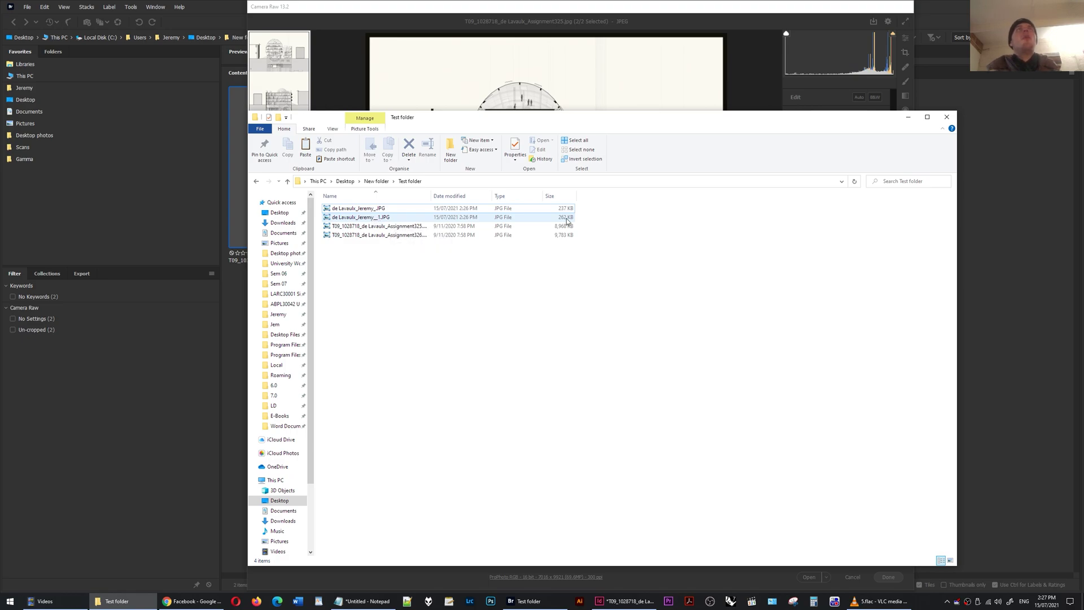
- Bring Camera Raw back to the front and review its save options, cancelling without saving
key("alt+Tab")
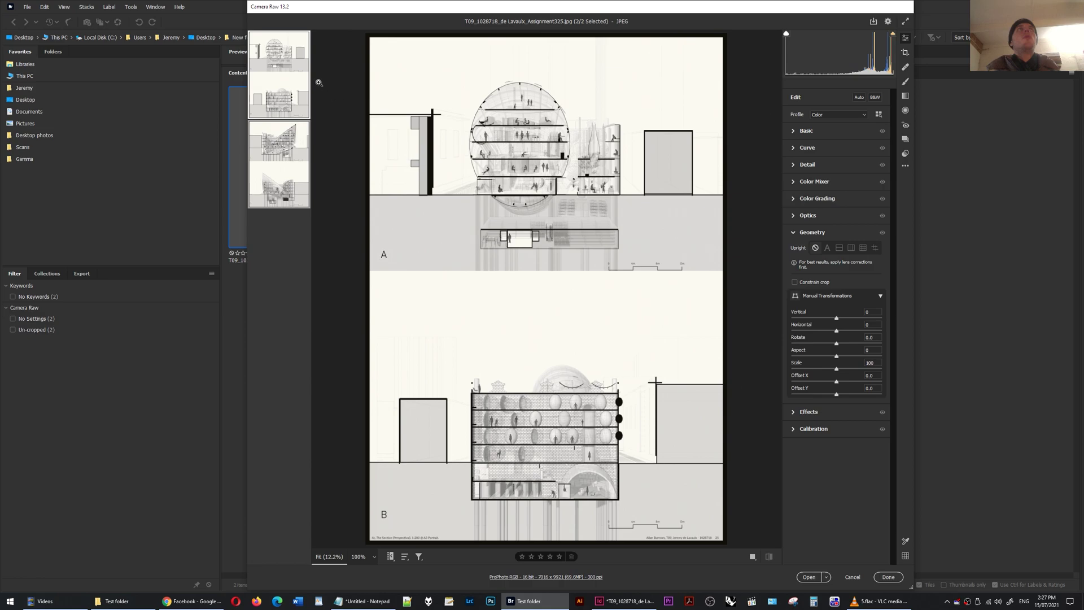
key("ctrl+s")
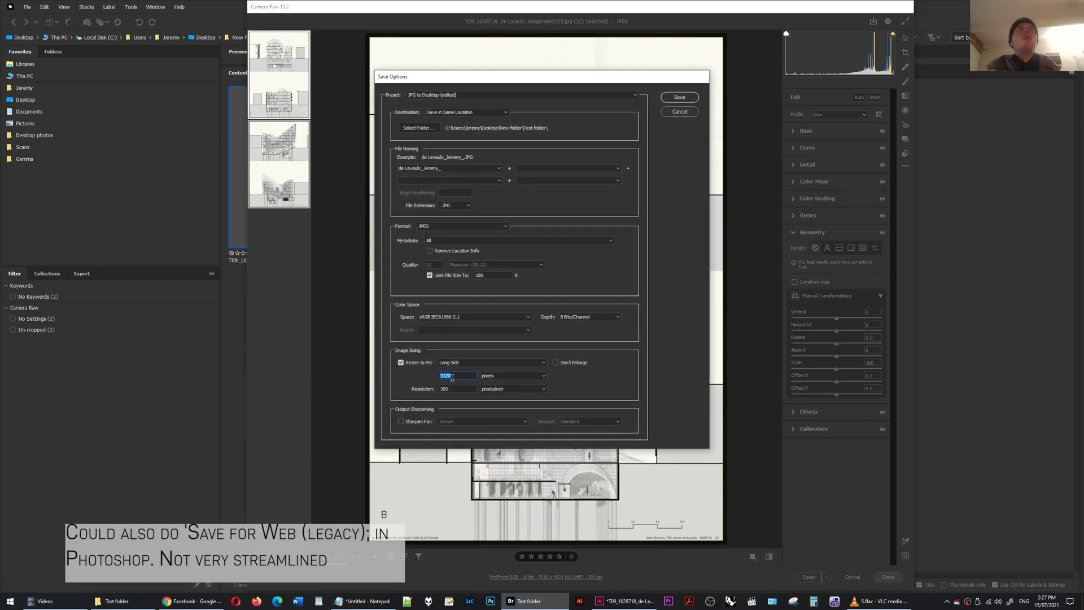
left_click(680, 110)
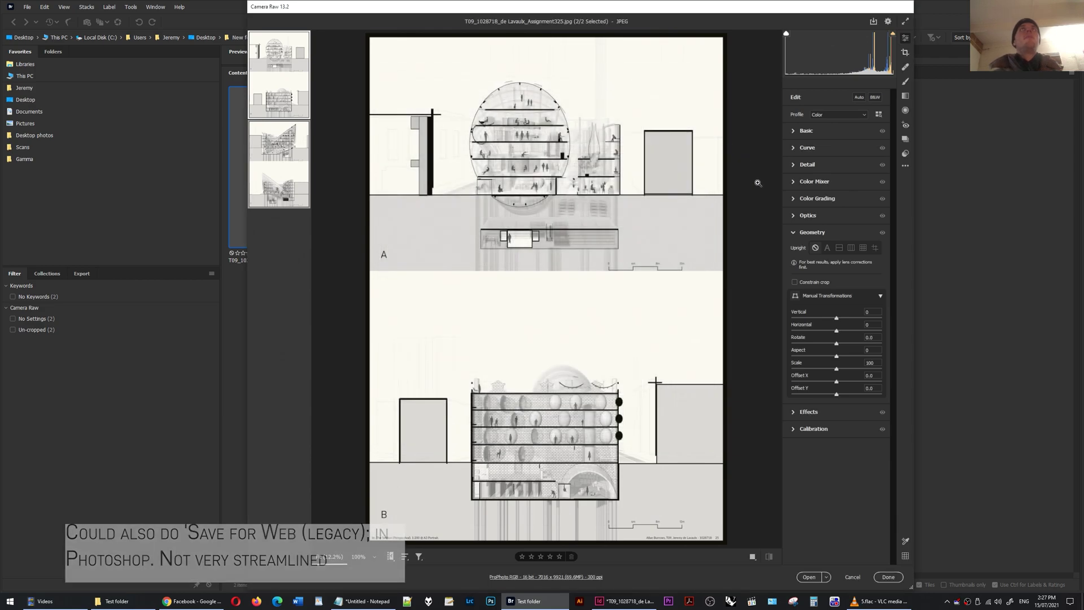
- View the first saved JPEG at actual size in Photo Viewer, panning over section A and the sphere
key("alt+Tab")
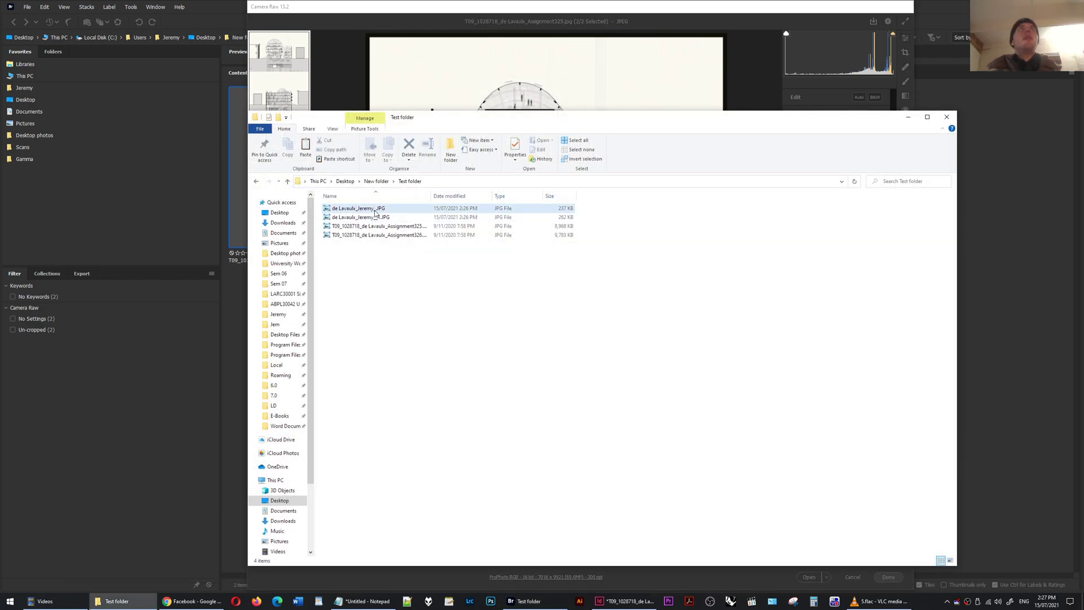
double_click(571, 208)
left_click(498, 582)
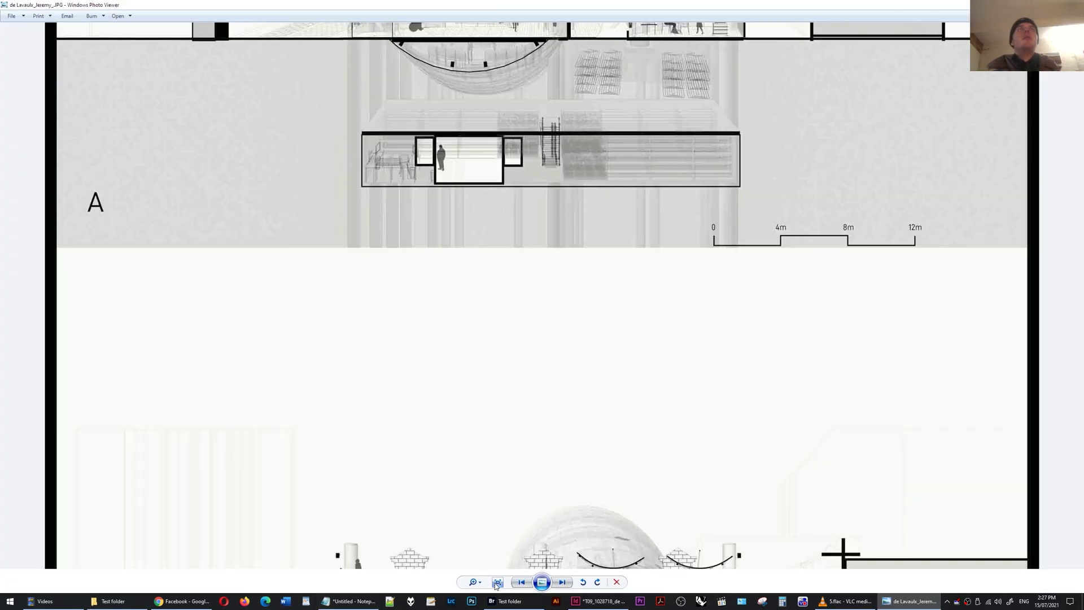
left_click_drag(608, 181, 600, 480)
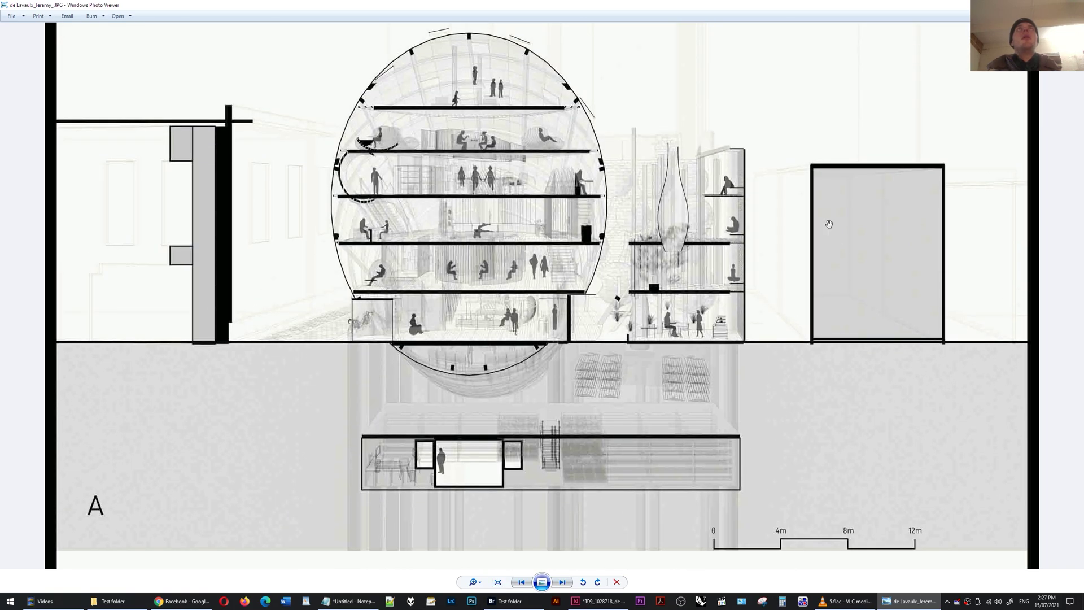
left_click_drag(698, 141, 677, 242)
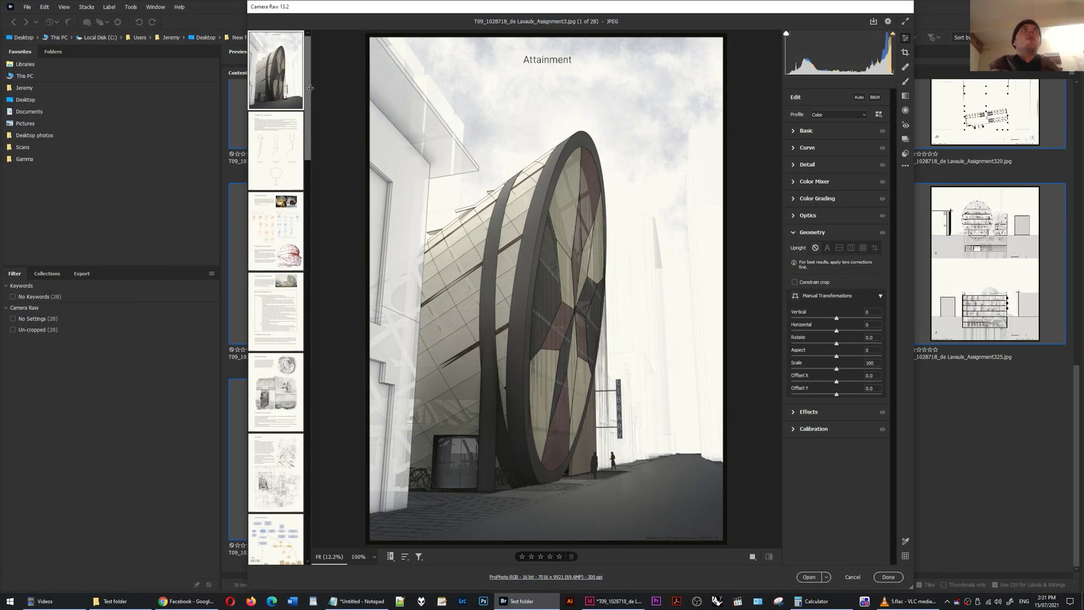
- Scroll Camera Raw's filmstrip down toward the last of the 28 sheets
left_click_drag(311, 88, 345, 76)
scroll(310, 75, "down", 15)
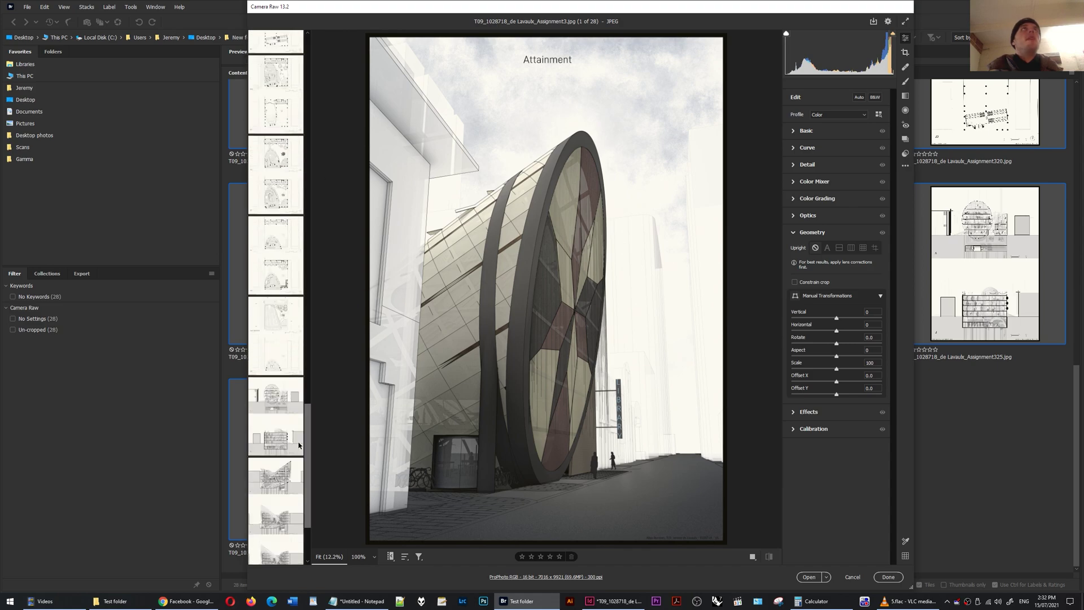
- Select all 28 sheets and save them as JPEGs limited to 700 K with a 3500-pixel long side
left_click(279, 527, "shift")
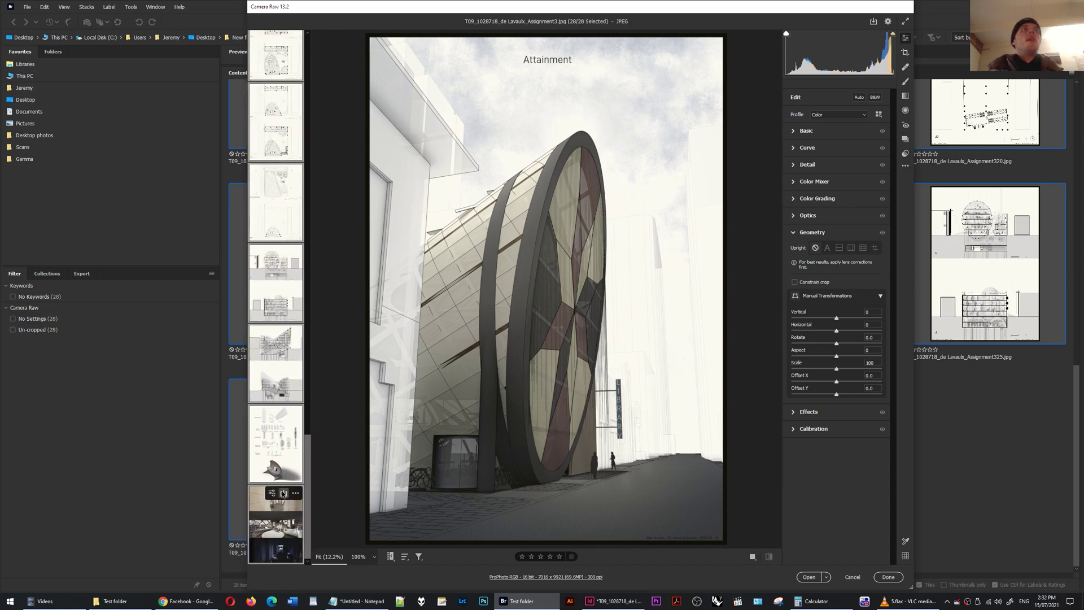
left_click(284, 494)
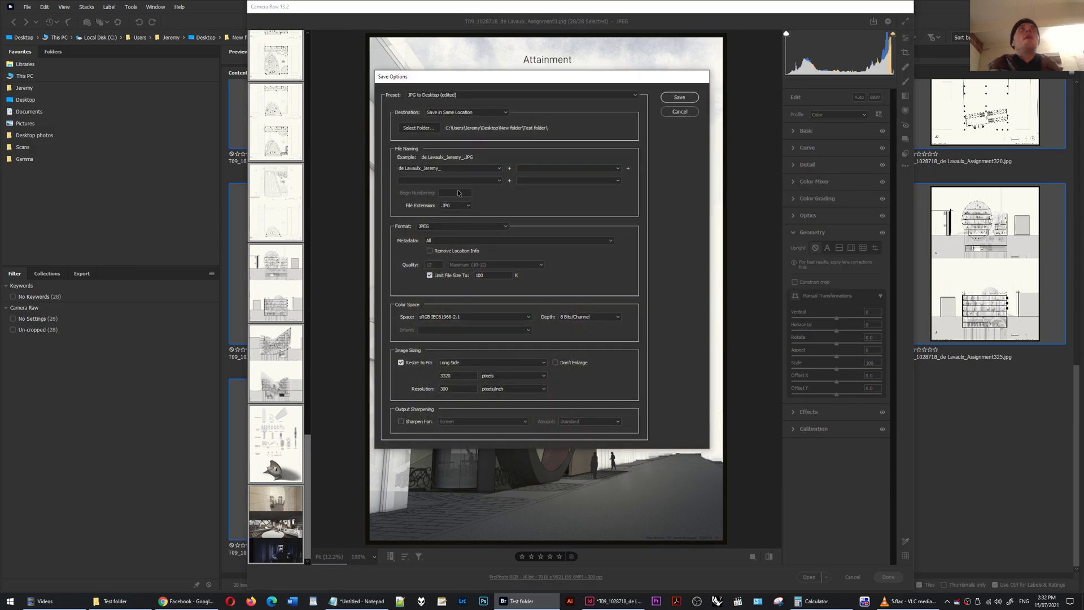
left_click_drag(491, 275, 472, 276)
type("700")
left_click_drag(461, 376, 412, 379)
type("3500")
left_click(680, 98)
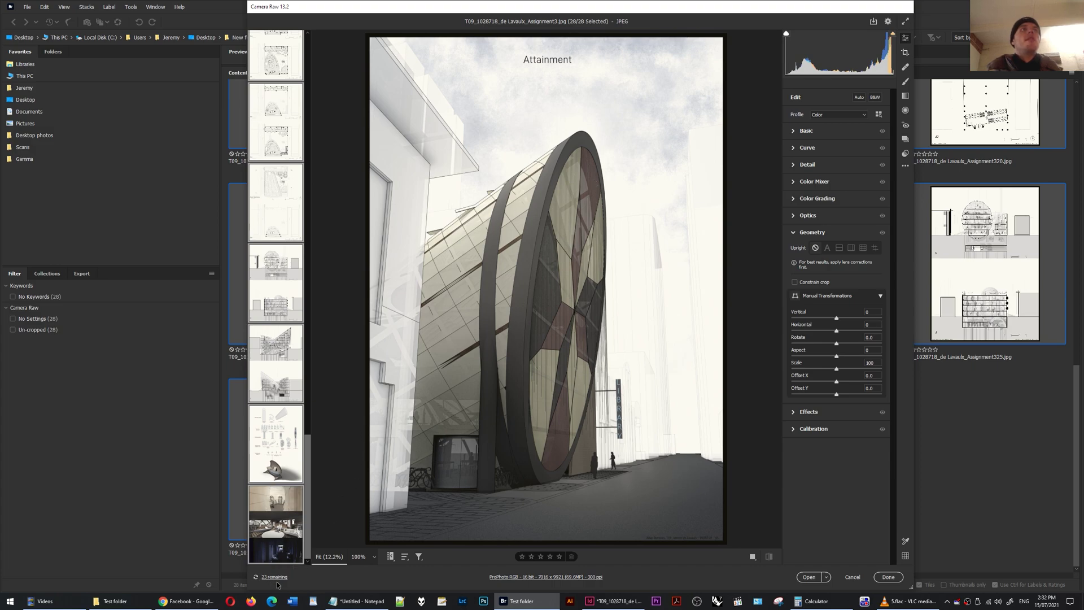
mouse_move(116, 605)
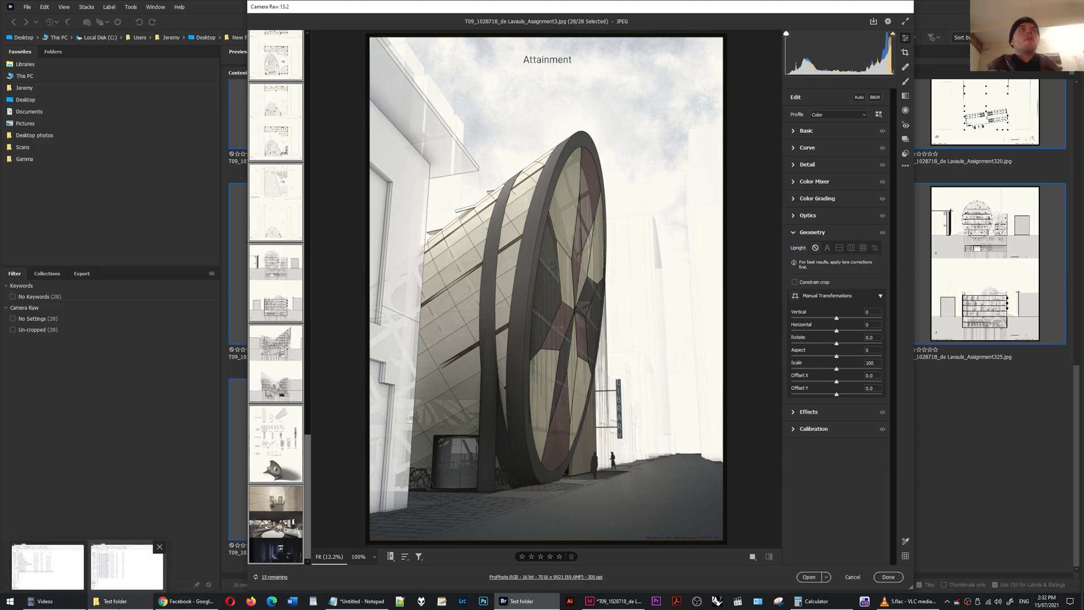
- Select the 28 newly saved JPGs in the Test folder and combine them in Acrobat
left_click(127, 568)
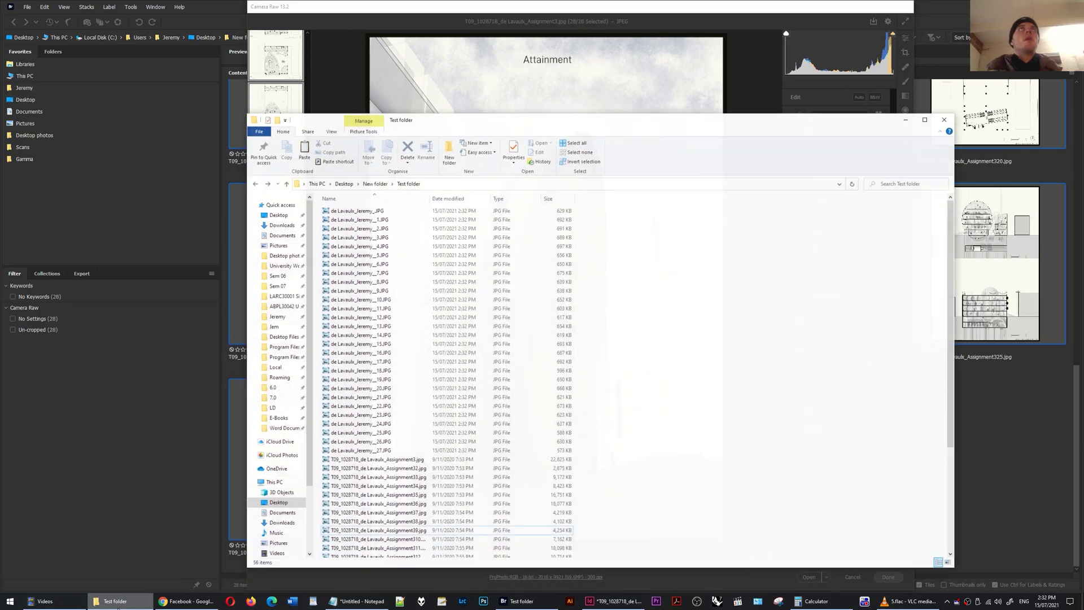
left_click_drag(603, 212, 418, 452)
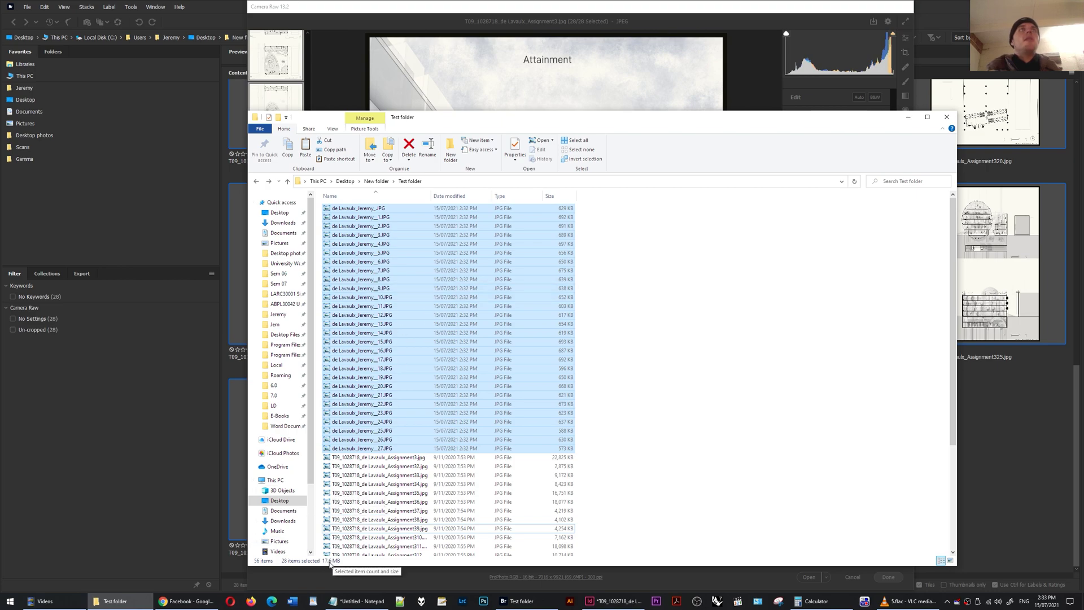
right_click(401, 253)
left_click(445, 351)
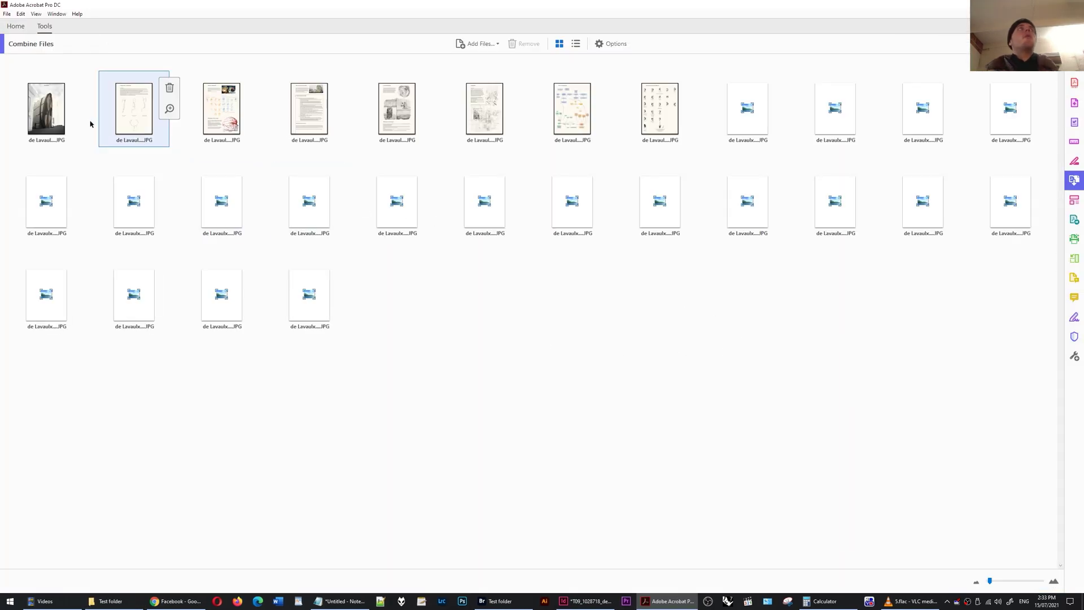
- Combine the 28 JPEGs into one PDF and save it as Combined.pdf in the Test folder
left_click(51, 113)
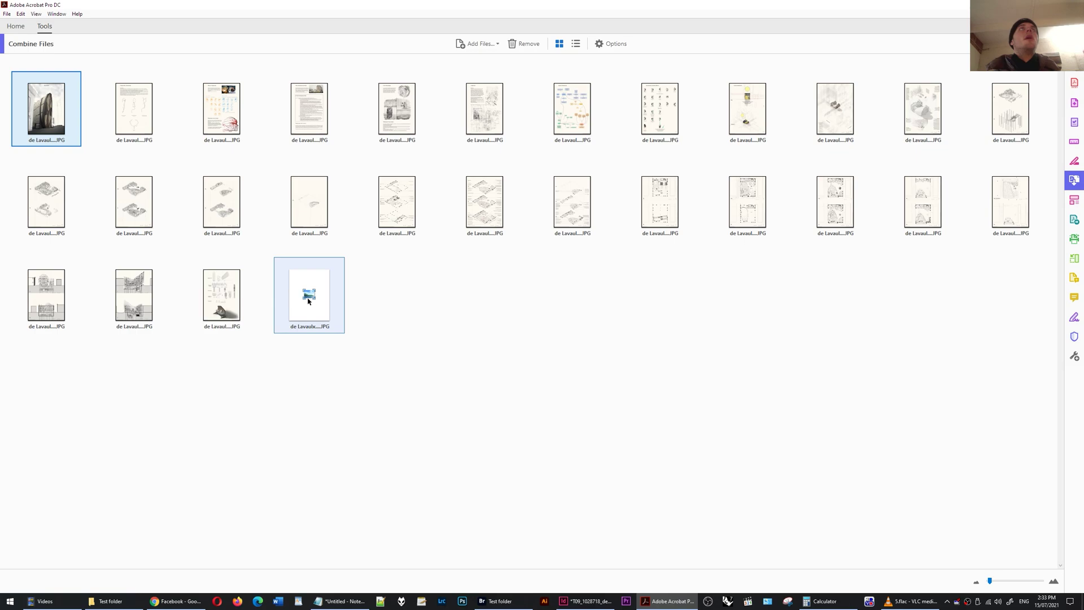
left_click(1010, 44)
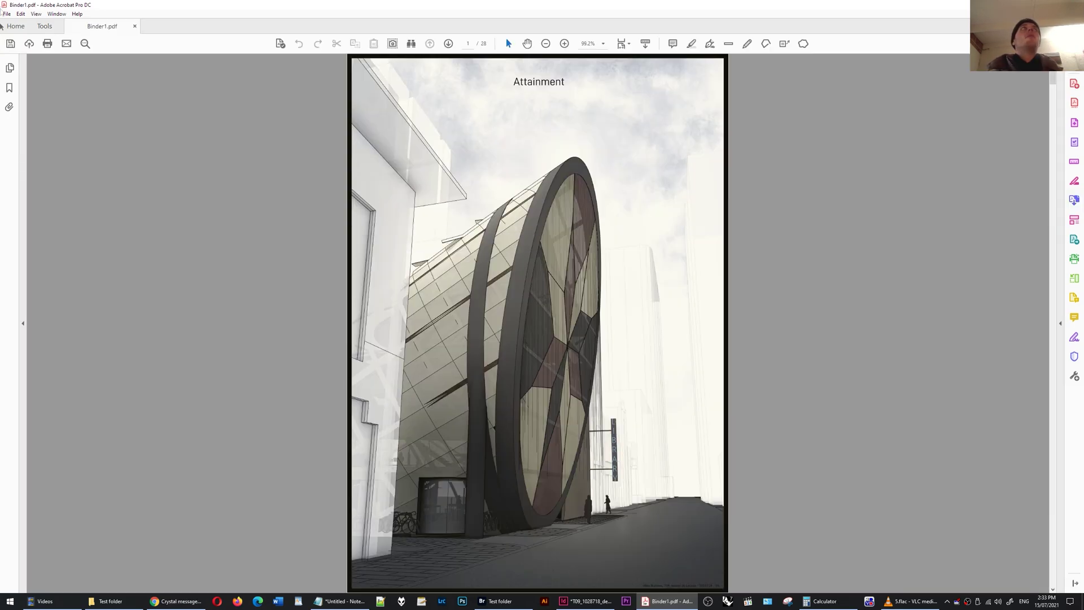
left_click(7, 14)
left_click(23, 77)
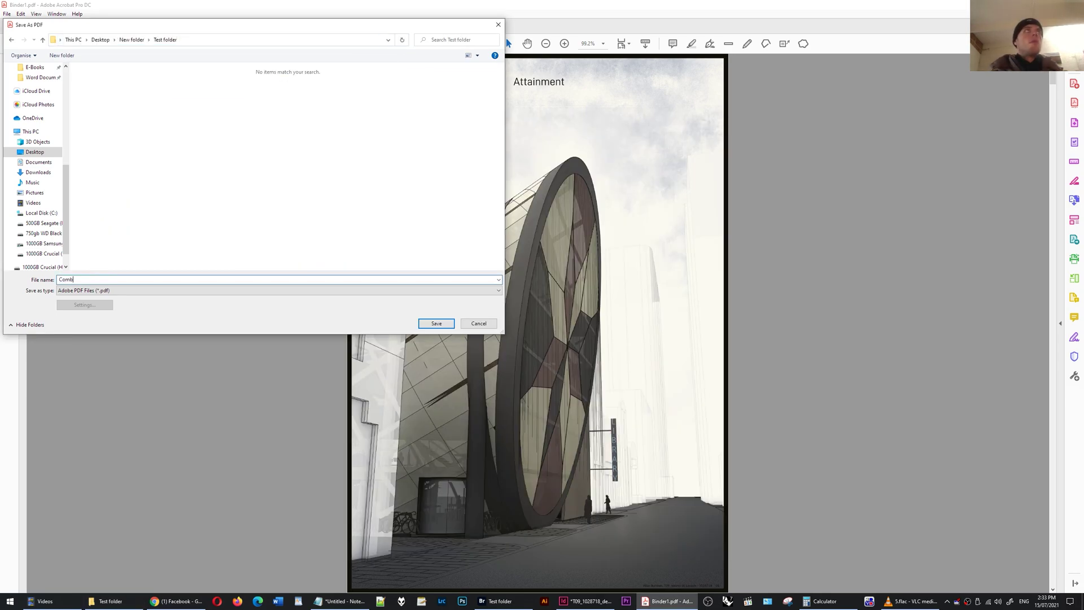
key("Return")
- Check in the Test folder that Combined.pdf is 21,327 KB, compared with the 28 JPEGs
left_click(110, 601)
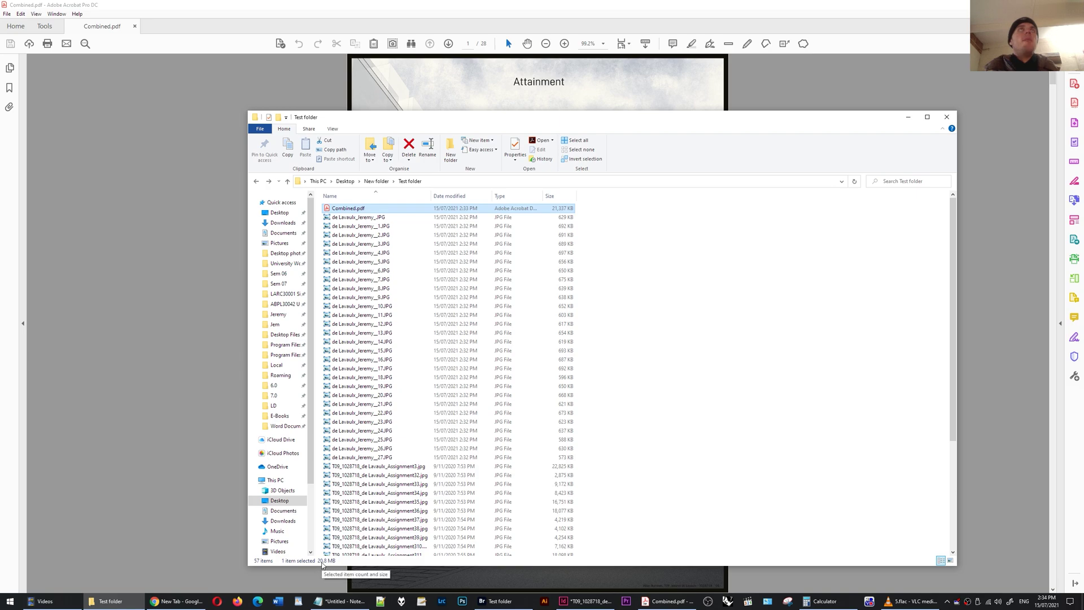
left_click_drag(614, 217, 346, 464)
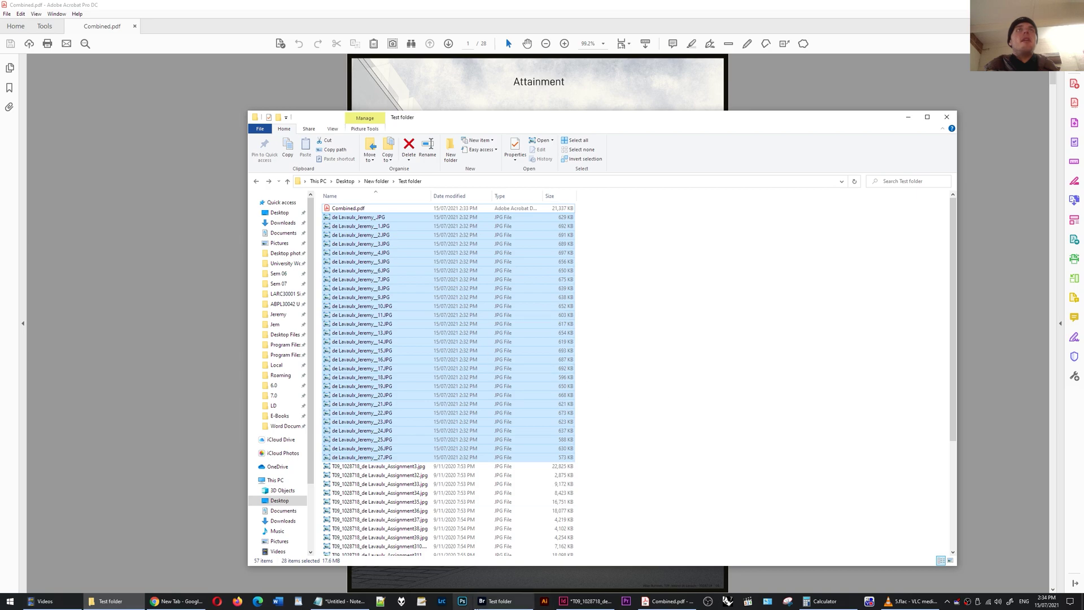
left_click(497, 600)
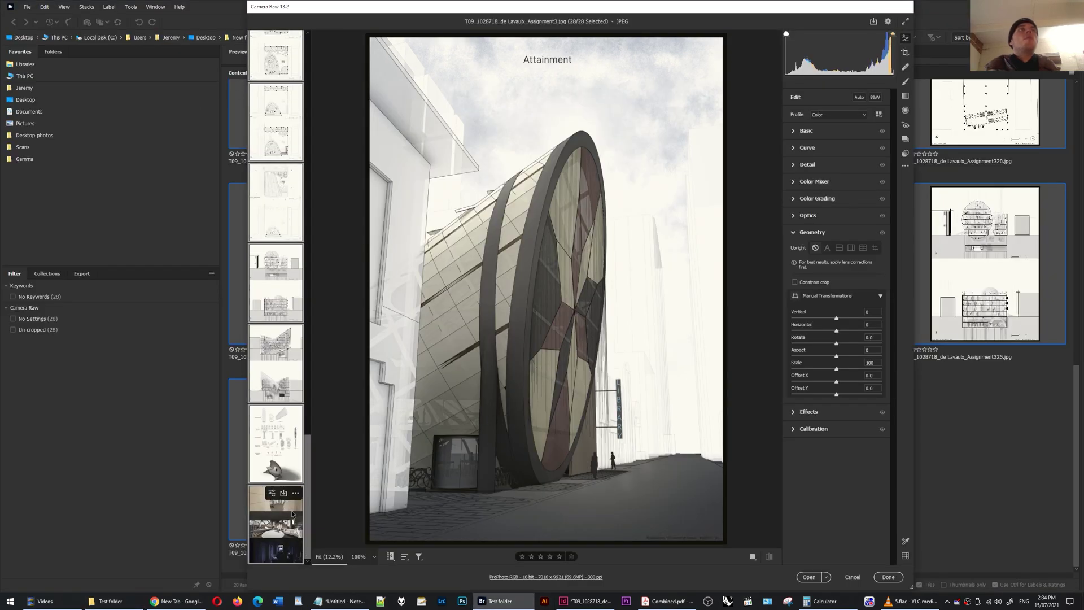
- Save the 28 sheets again as JPEGs with a 660 K file size limit
left_click(110, 601)
left_click(110, 601)
mouse_move(283, 498)
key("ctrl+s")
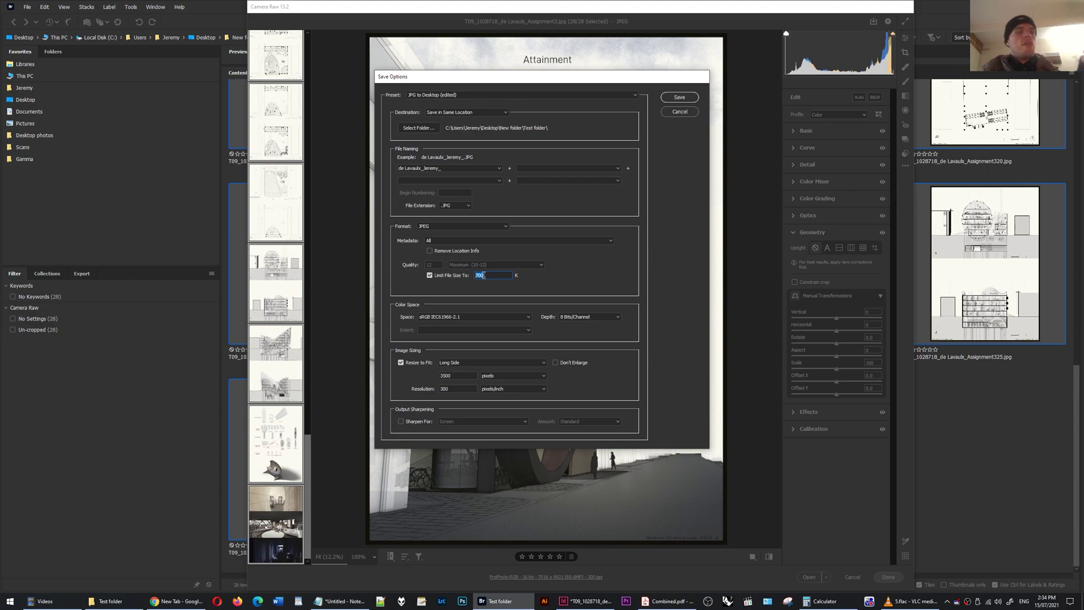
type("660")
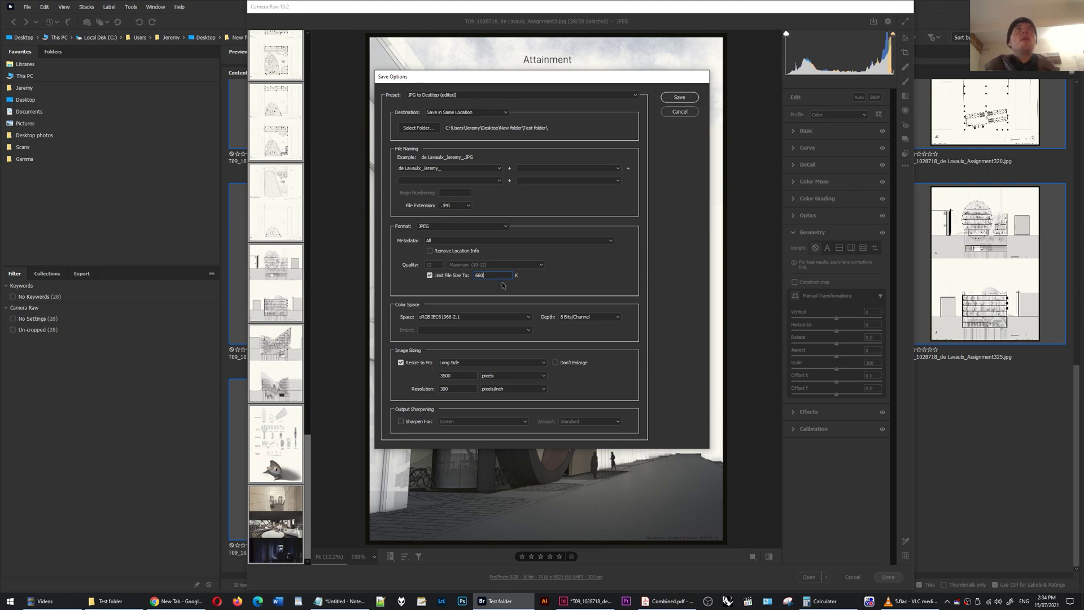
left_click(671, 98)
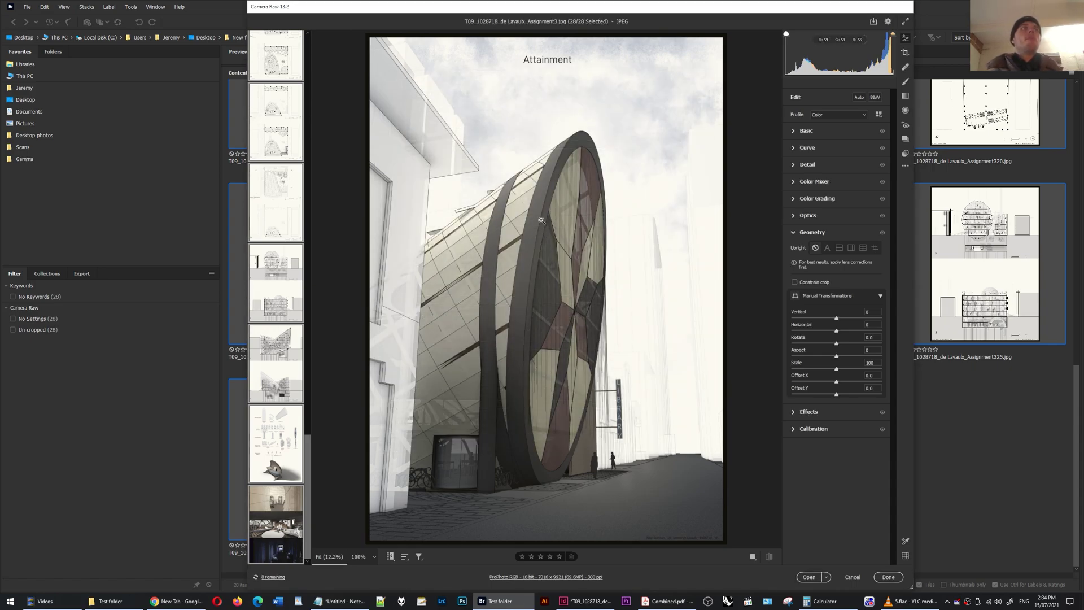
- Select the 28 newly saved JPEGs in the Test folder and combine them in Acrobat
left_click(110, 601)
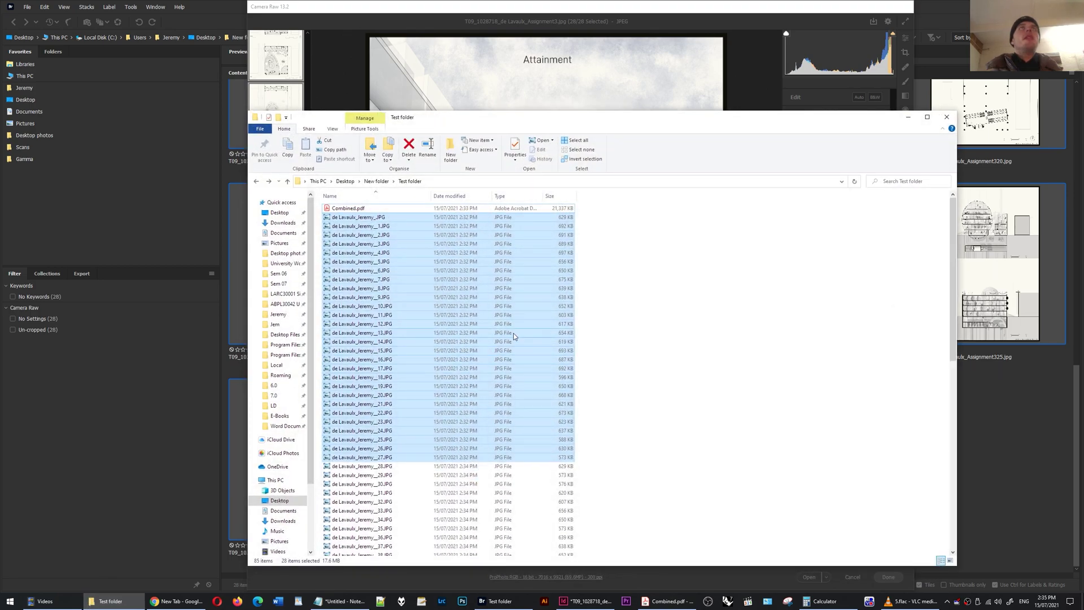
scroll(429, 324, "down", 10)
left_click(434, 293)
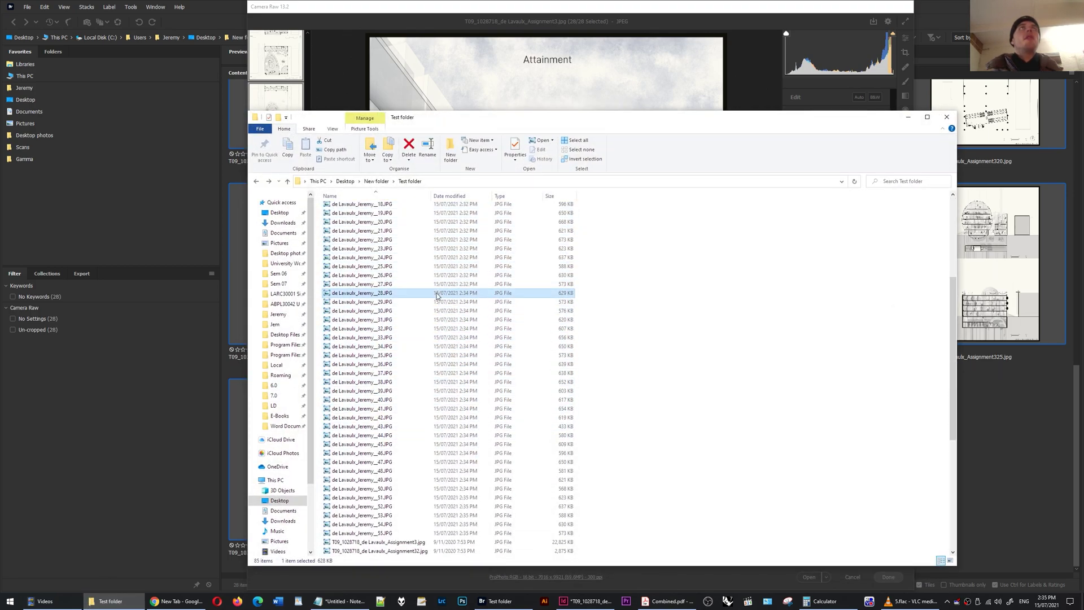
left_click(362, 532, "shift")
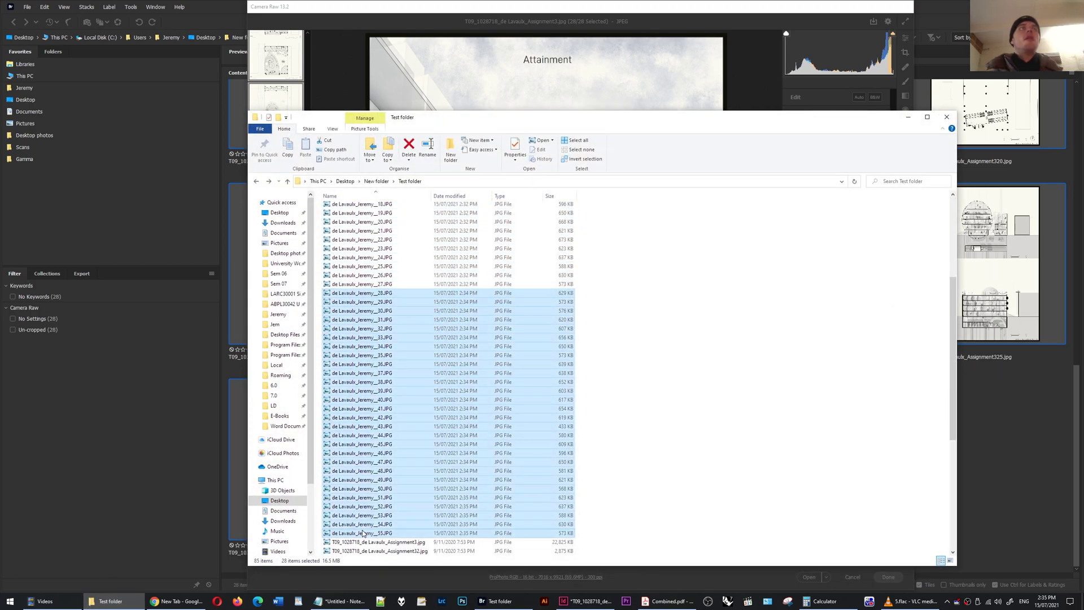
right_click(415, 327)
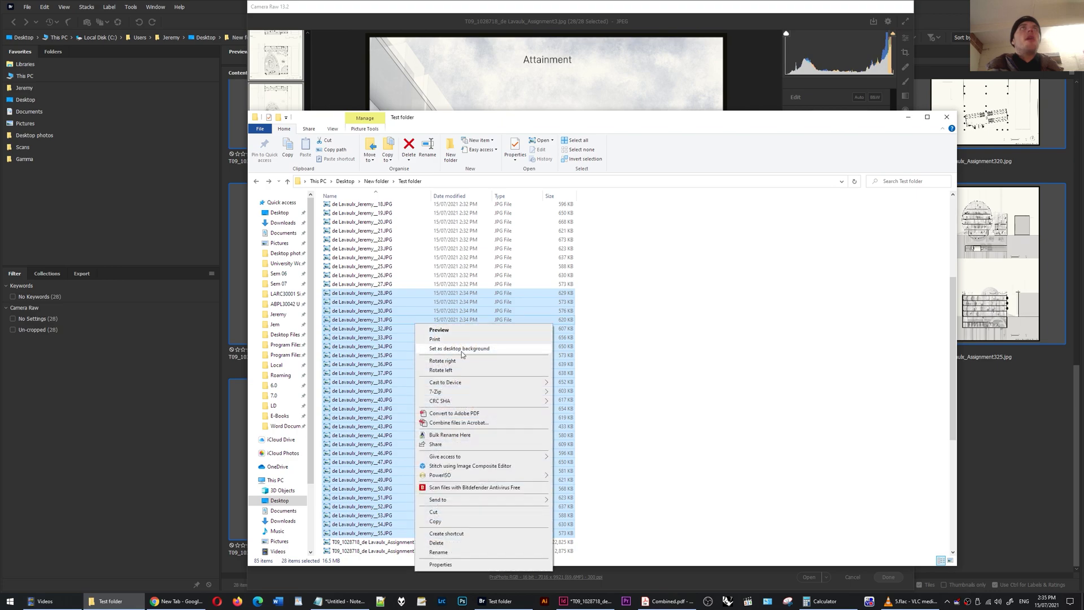
left_click(452, 421)
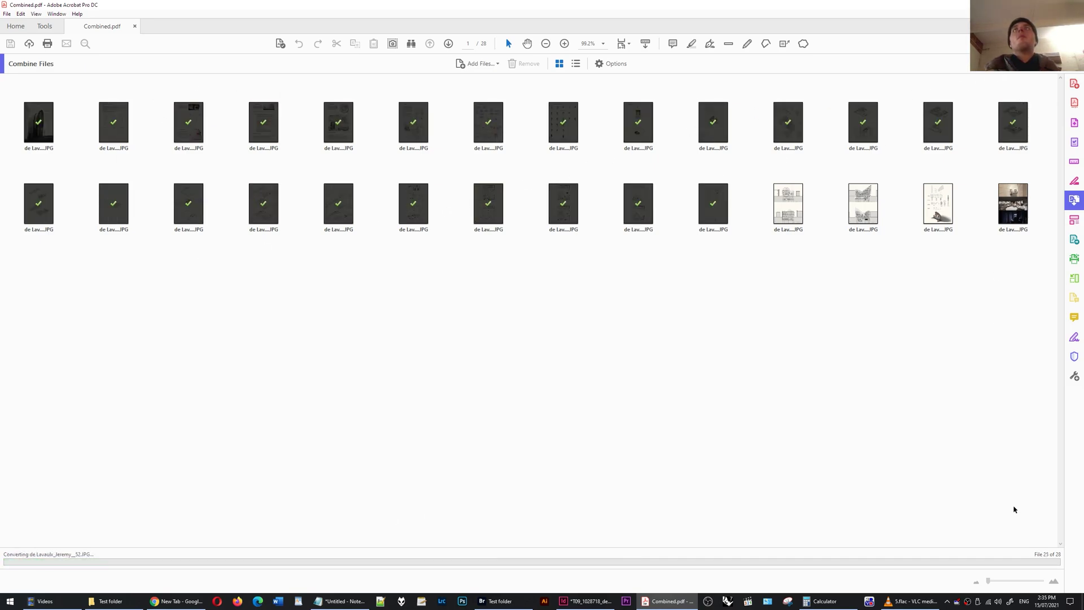
- Save the merged sheets as Binder2.pdf and confirm its 20,194 KB size in the Test folder
key("ctrl+s")
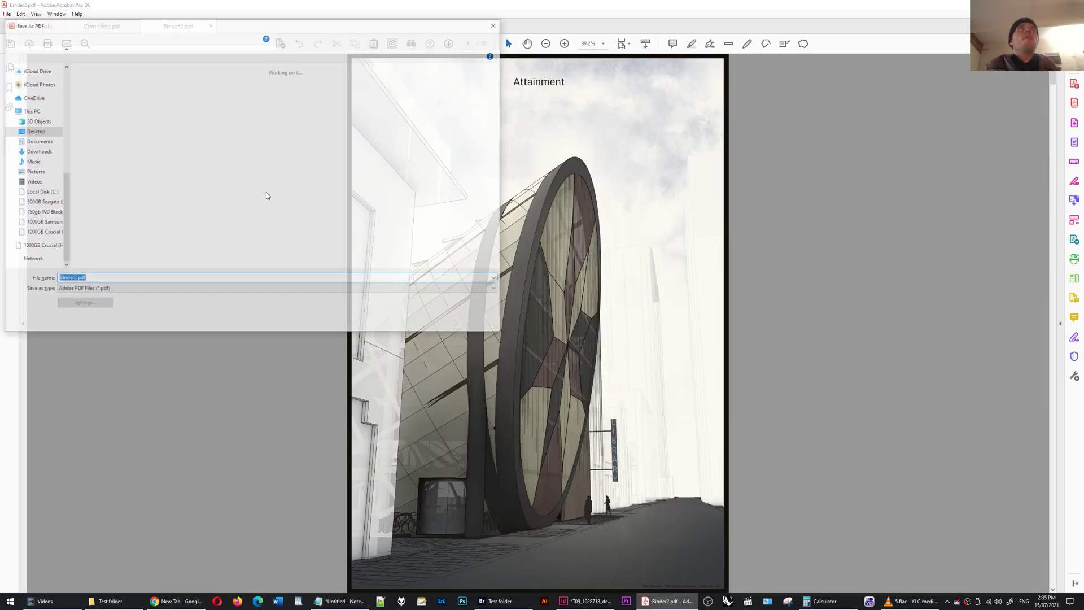
left_click(436, 323)
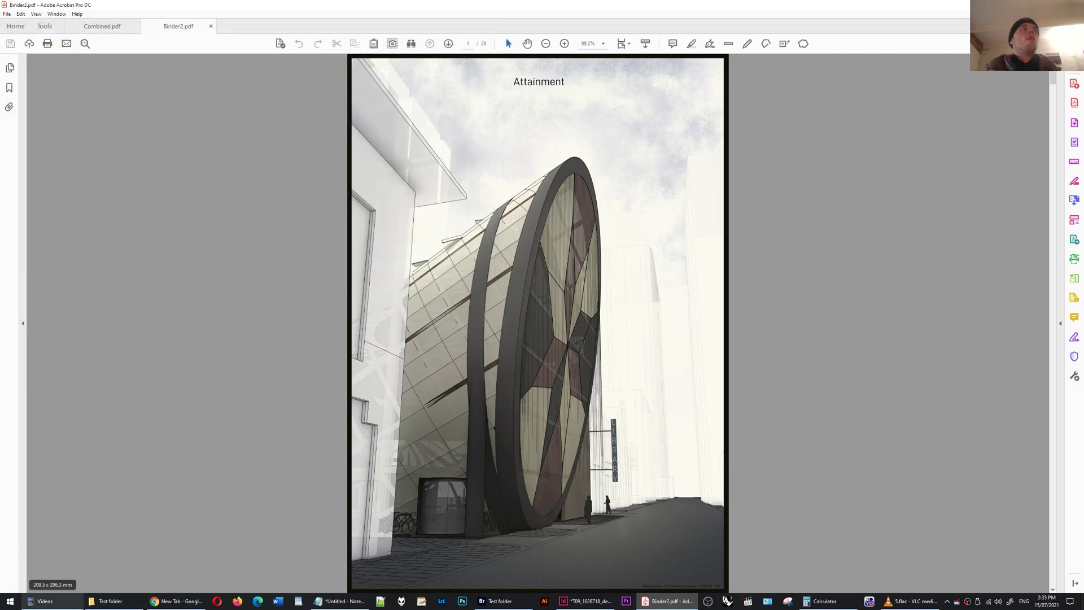
left_click(110, 601)
scroll(618, 422, "up", 3)
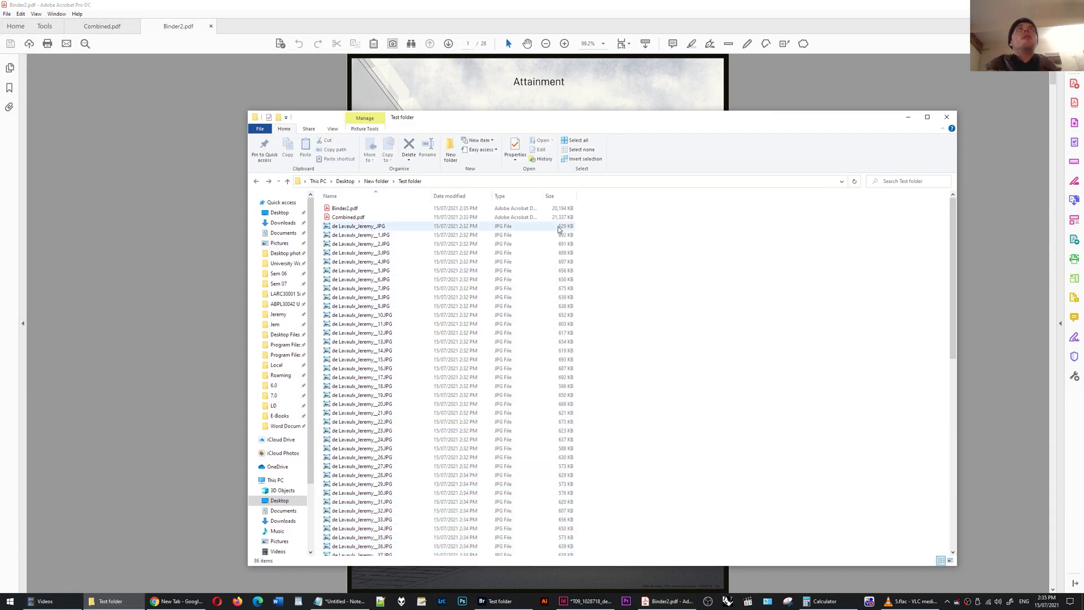
key("Home")
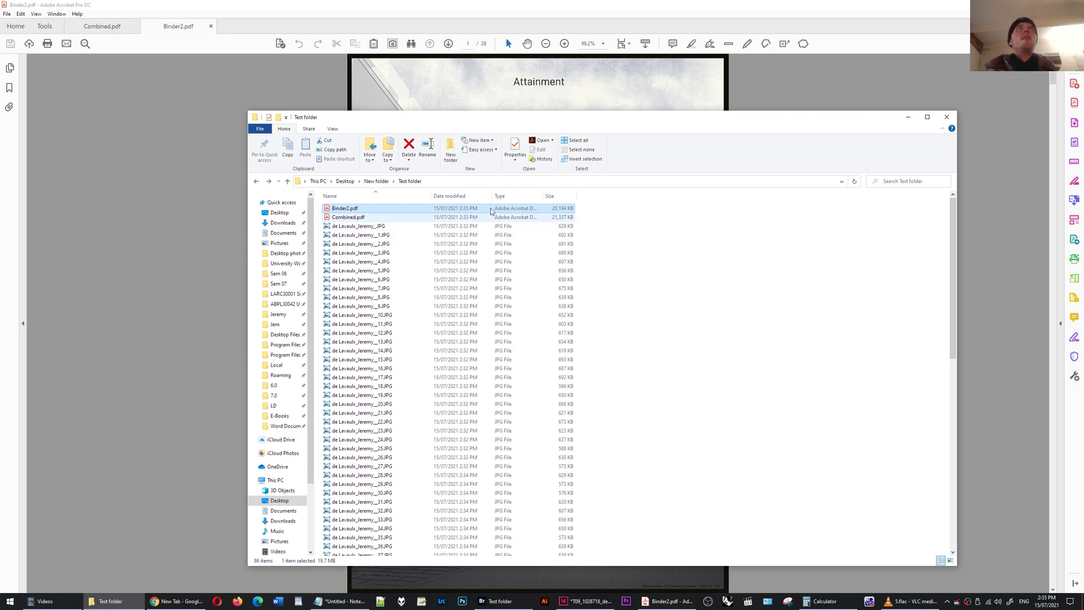
left_click(584, 4)
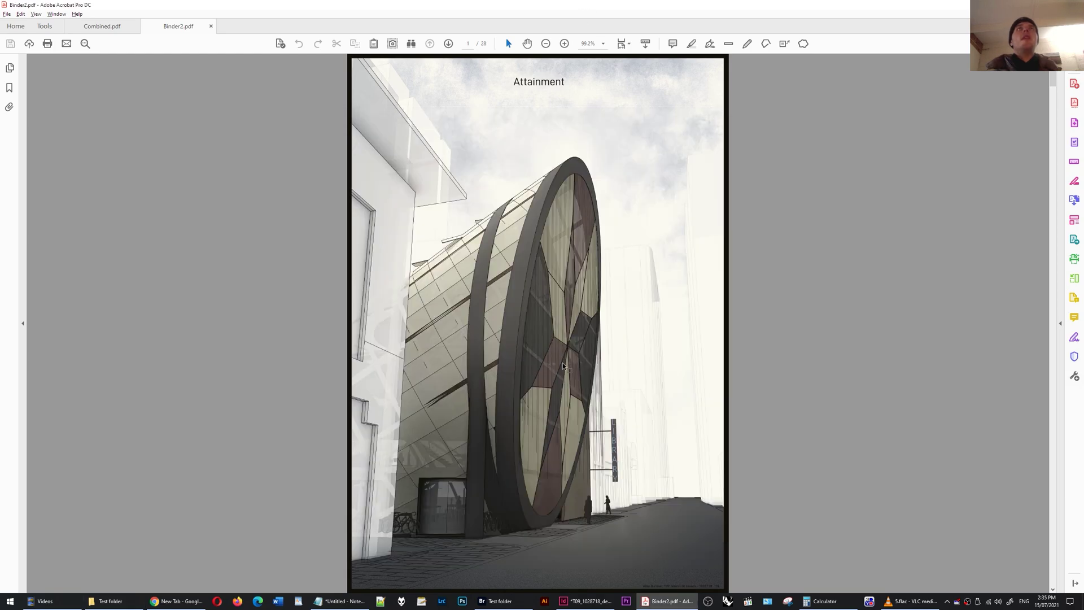
scroll(552, 339, "up", 5)
scroll(559, 364, "down", 3)
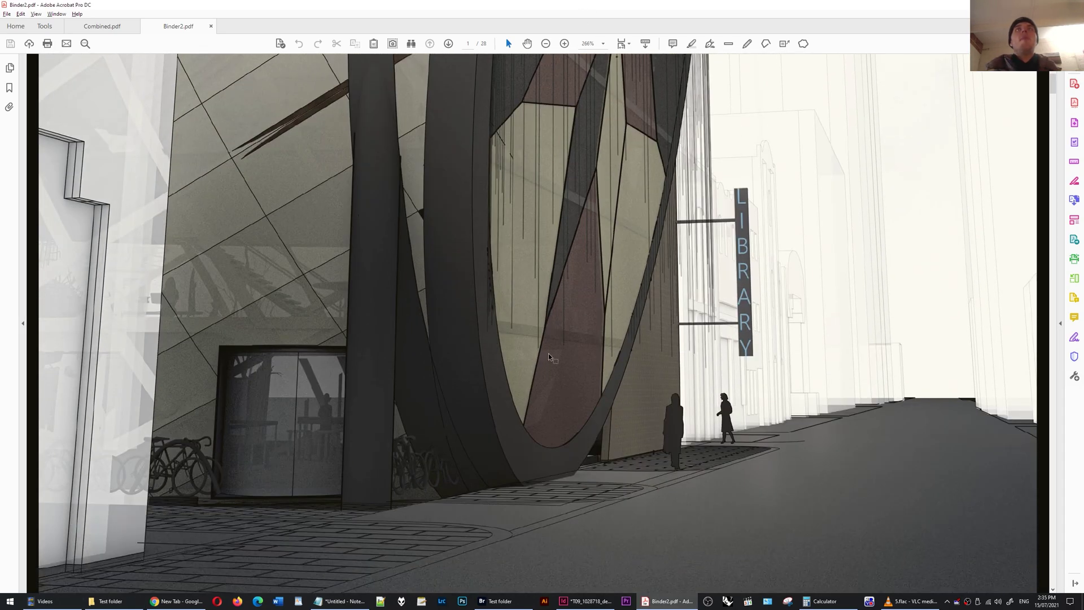
scroll(547, 354, "down", 5)
scroll(547, 354, "down", 8)
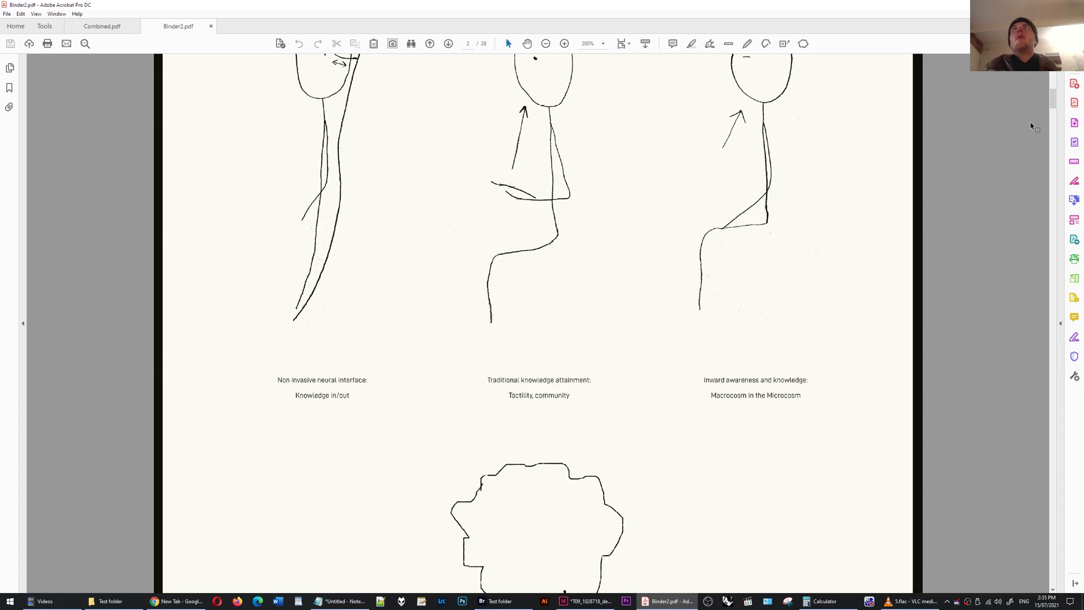
left_click_drag(1053, 95, 1048, 504)
scroll(562, 315, "up", 5)
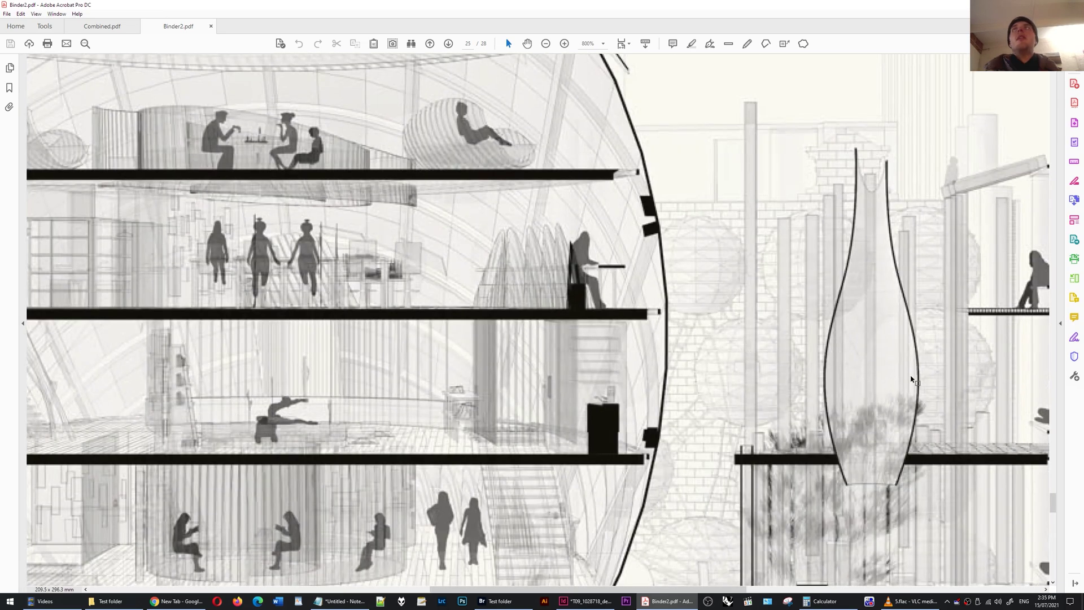
scroll(741, 326, "down", 2)
scroll(541, 333, "down", 1)
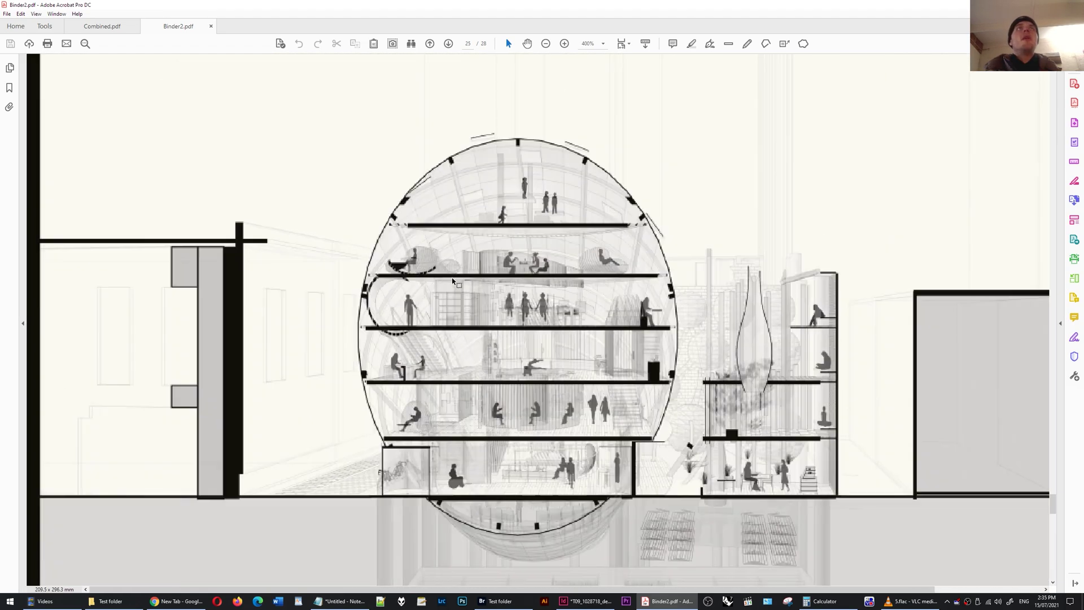
scroll(508, 321, "down", 10)
scroll(448, 298, "down", 6)
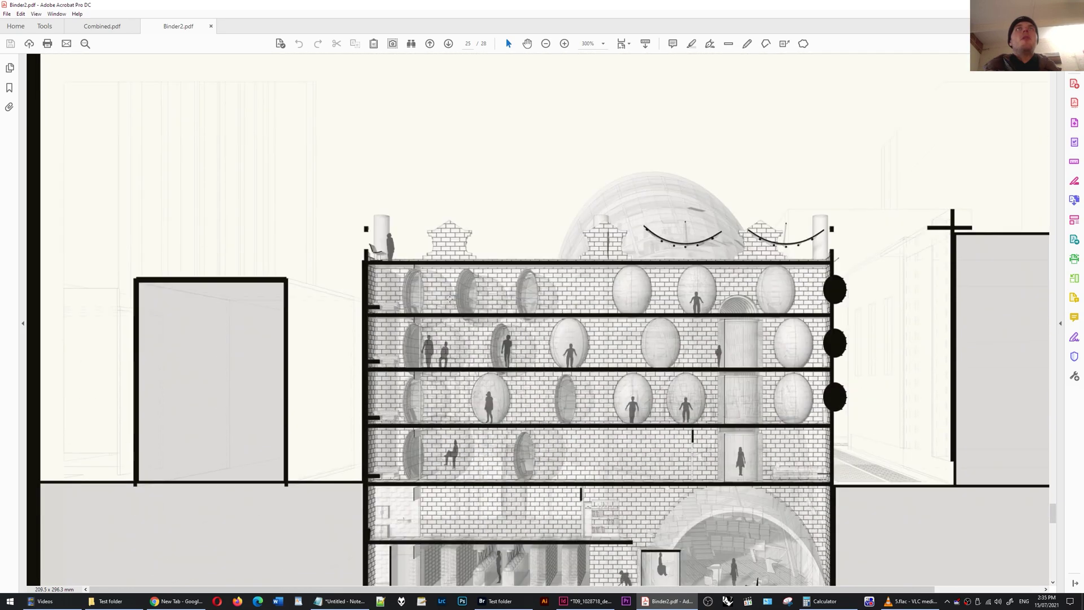
scroll(384, 323, "down", 1)
scroll(384, 323, "down", 5)
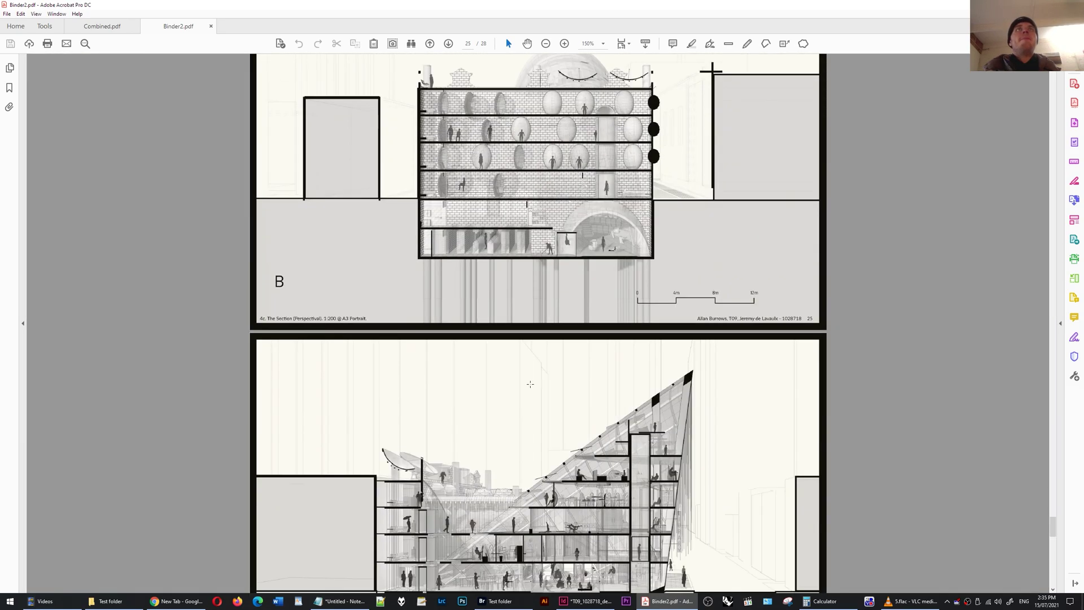
scroll(595, 367, "up", 4)
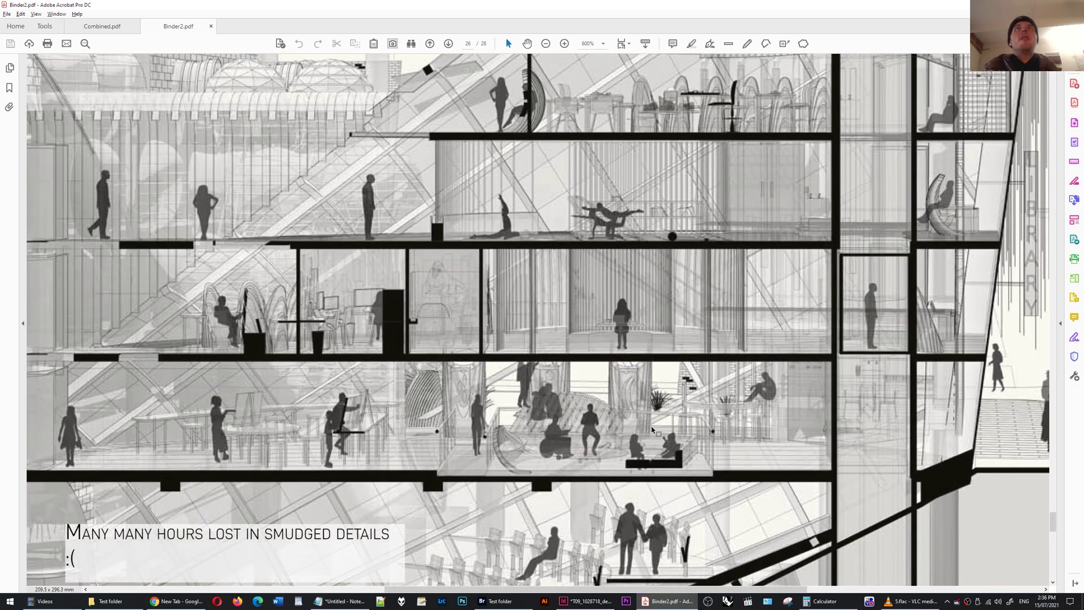
scroll(655, 430, "down", 4)
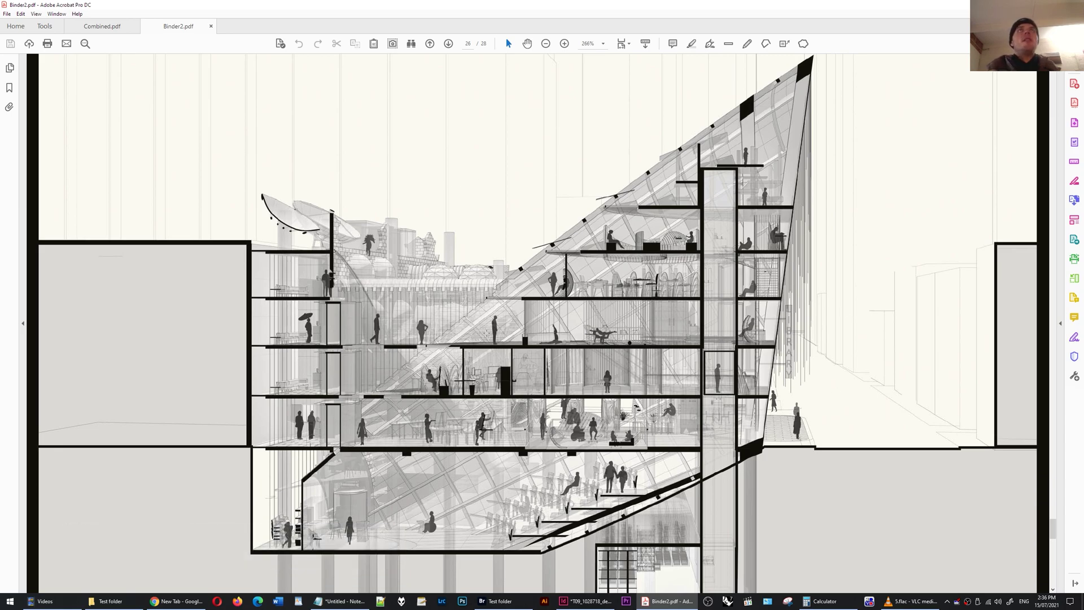
scroll(561, 495, "down", 1)
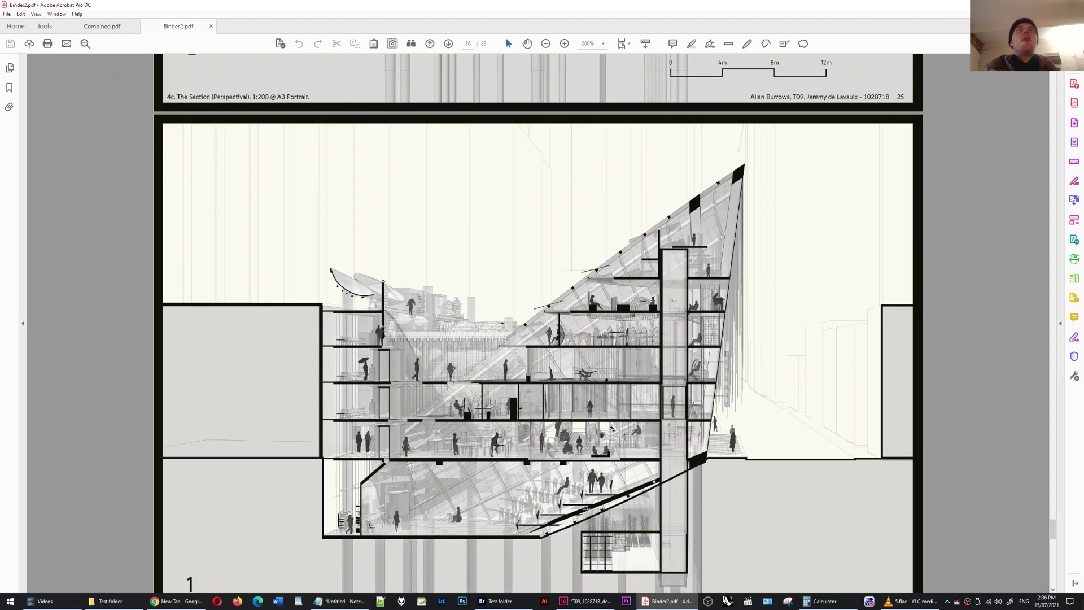
scroll(643, 572, "up", 3)
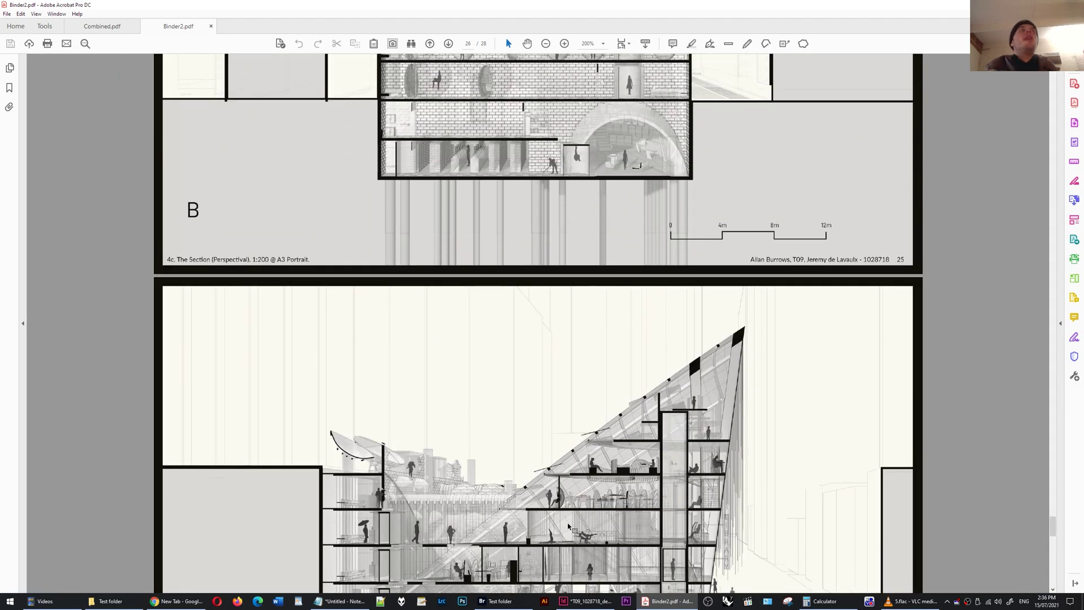
scroll(569, 530, "down", 2)
scroll(564, 497, "up", 4)
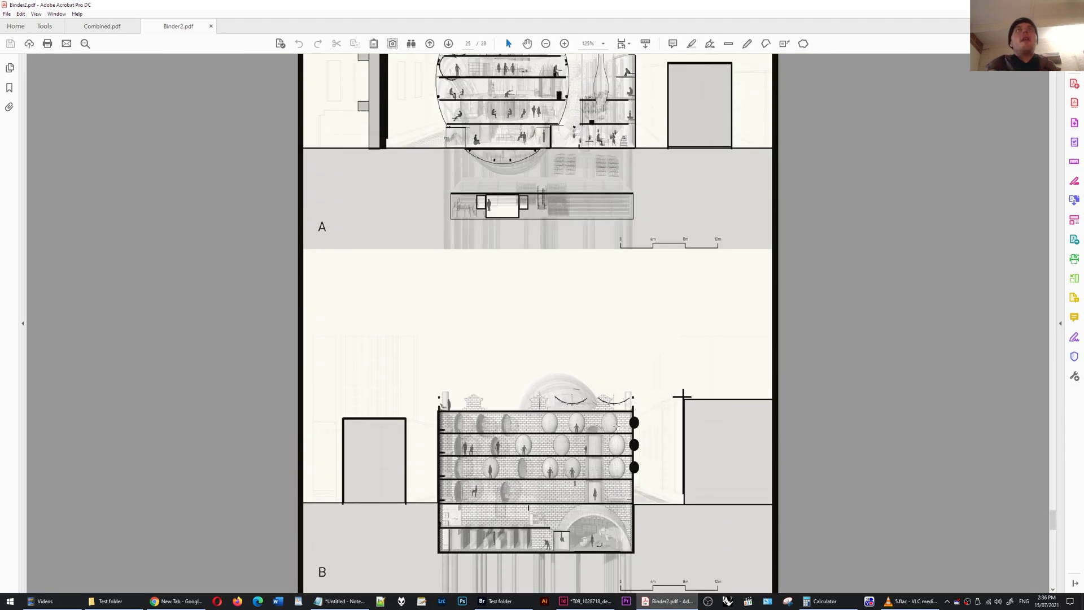
scroll(616, 429, "up", 3)
scroll(632, 395, "down", 2)
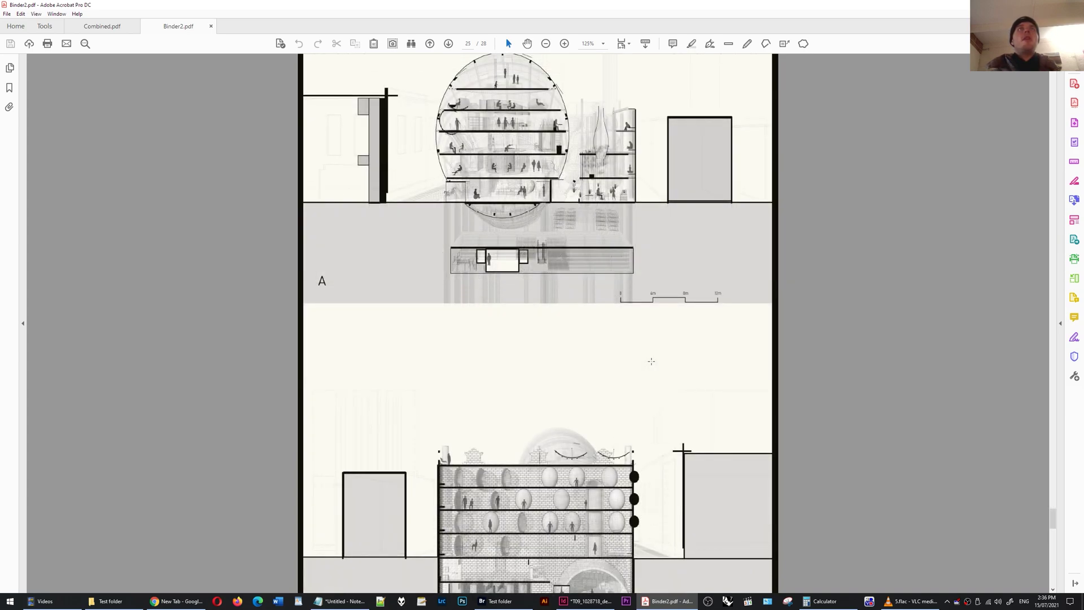
scroll(647, 360, "down", 1)
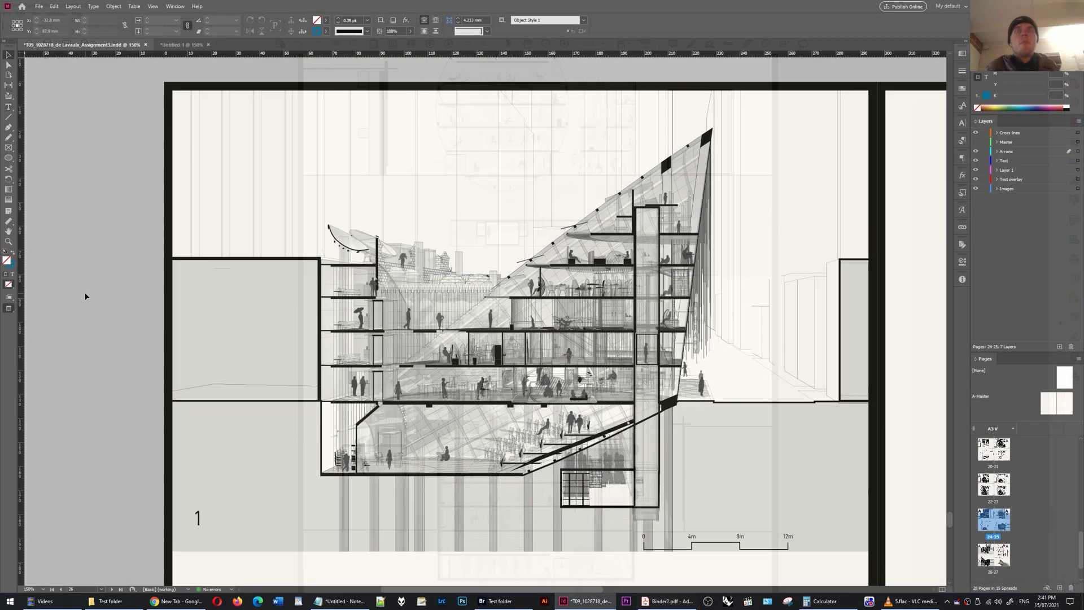